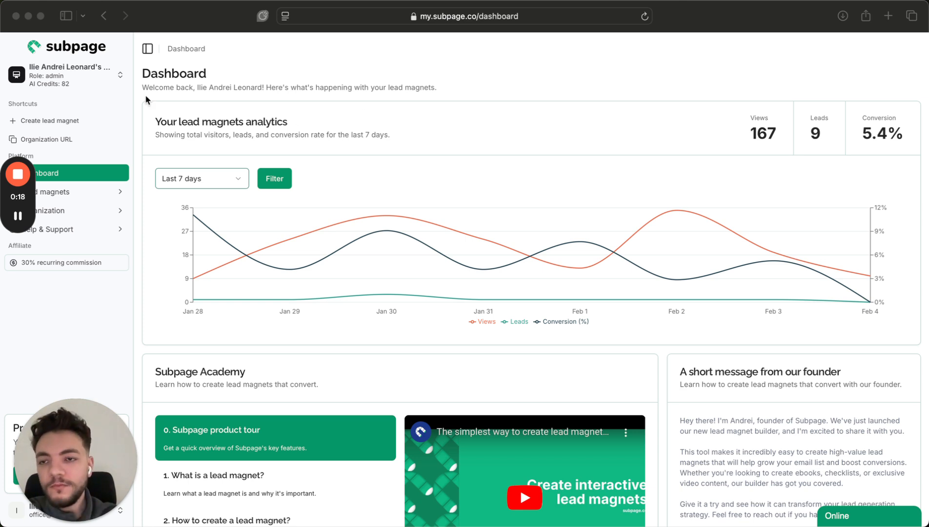
Look over the two organizations, then return to the dashboard and expand Lead magnets.
{"action": "left_click", "coordinate": [266, 58]}
{"action": "left_click", "coordinate": [96, 76]}
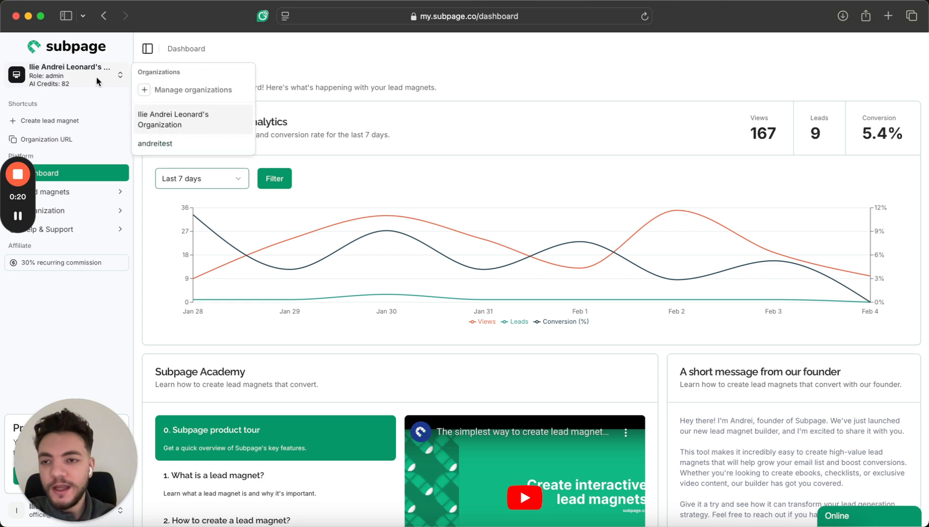
{"action": "left_click", "coordinate": [211, 89]}
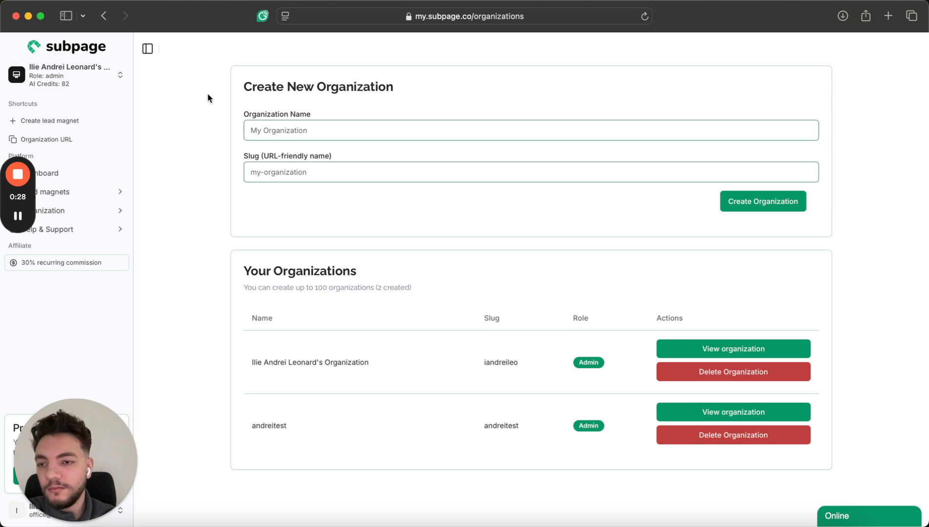
{"action": "left_click", "coordinate": [112, 178]}
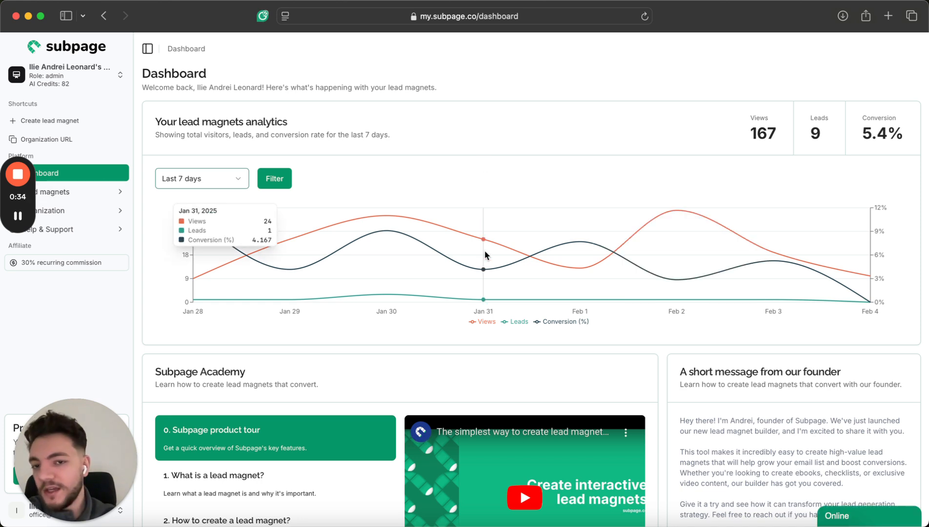
{"action": "left_click", "coordinate": [116, 192]}
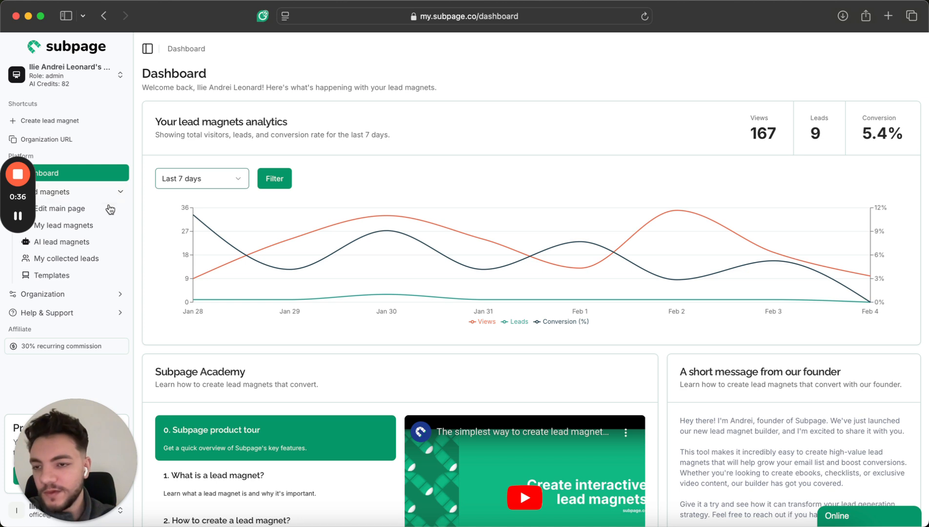
Create a new lead magnet, clear its sample sentence, and retitle it 'Test'.
{"action": "left_click", "coordinate": [97, 226]}
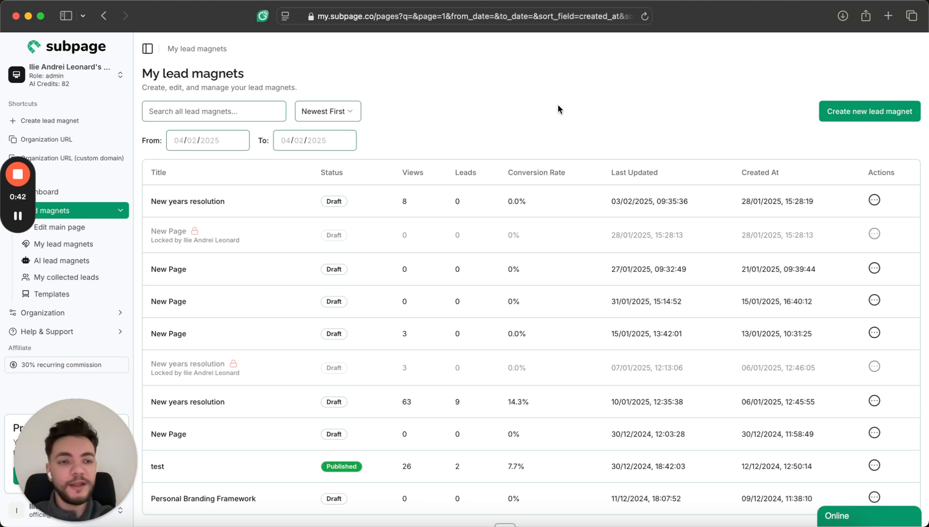
{"action": "left_click", "coordinate": [877, 112]}
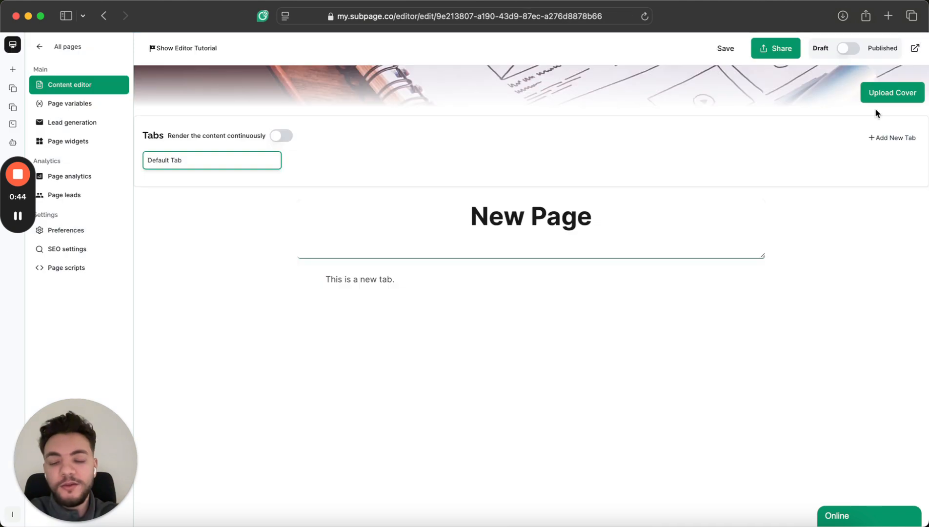
{"action": "triple_click", "coordinate": [392, 277]}
{"action": "key", "text": "BackSpace"}
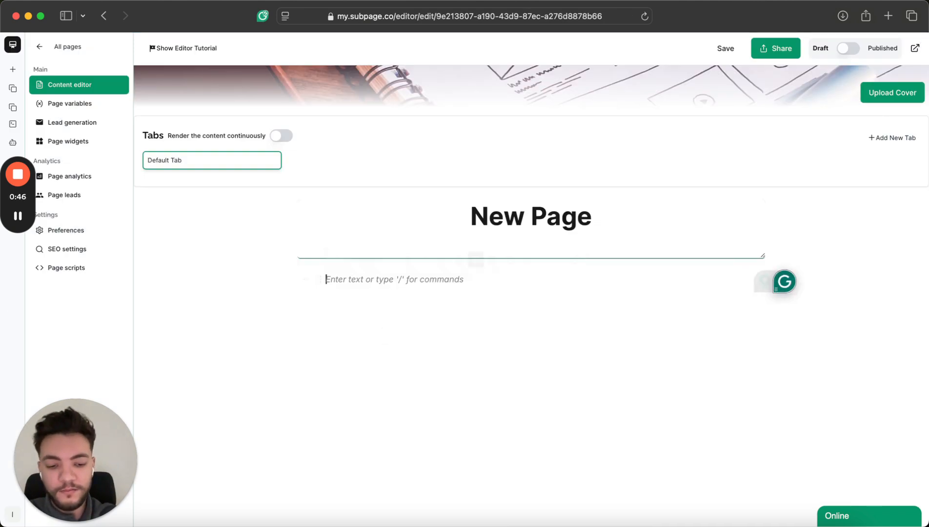
{"action": "type", "text": "/"}
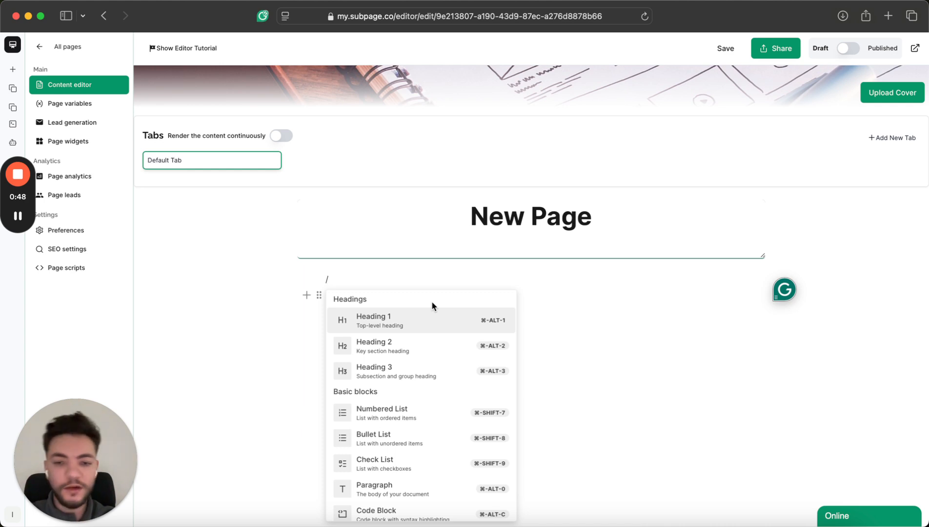
{"action": "key", "text": "BackSpace"}
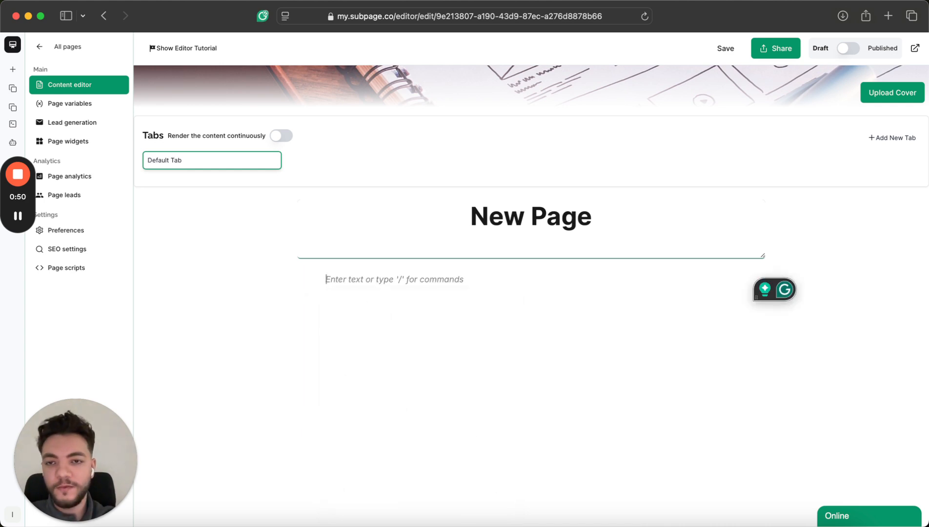
{"action": "triple_click", "coordinate": [601, 224]}
{"action": "type", "text": "Test"}
Add a Heading 1 'Test' and a Heading 2 'test' to the body, then save.
{"action": "left_click", "coordinate": [380, 282]}
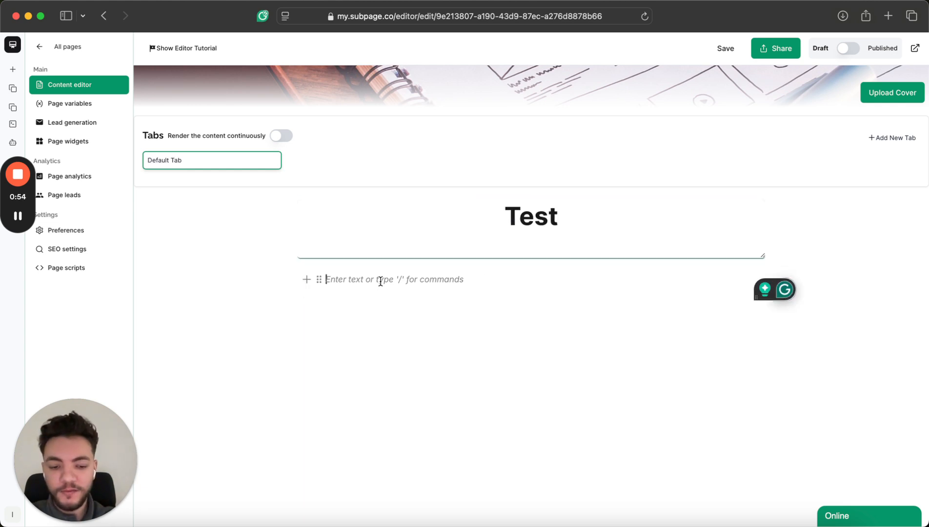
{"action": "type", "text": "/"}
{"action": "left_click", "coordinate": [384, 321]}
{"action": "type", "text": "Test"}
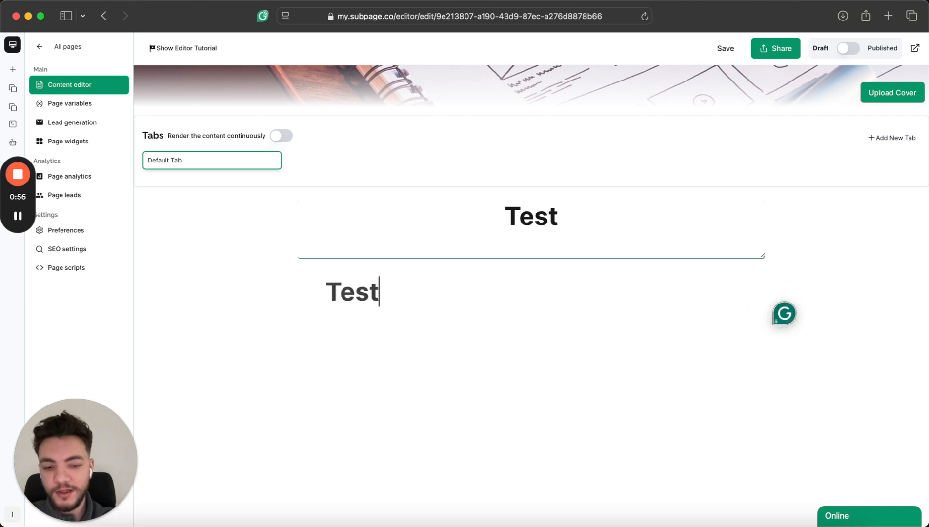
{"action": "key", "text": "Return"}
{"action": "type", "text": "/H"}
{"action": "key", "text": "Down"}
{"action": "key", "text": "Return"}
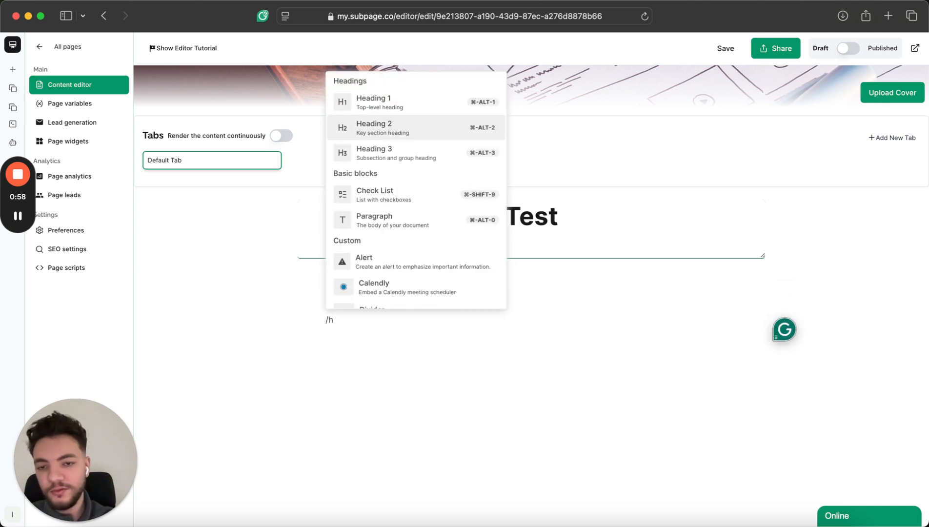
{"action": "type", "text": "test"}
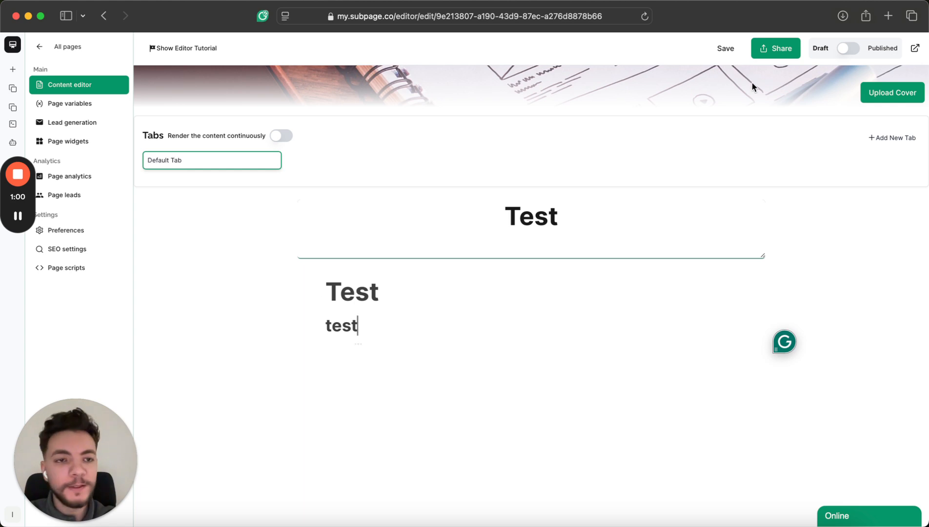
{"action": "left_click", "coordinate": [724, 48]}
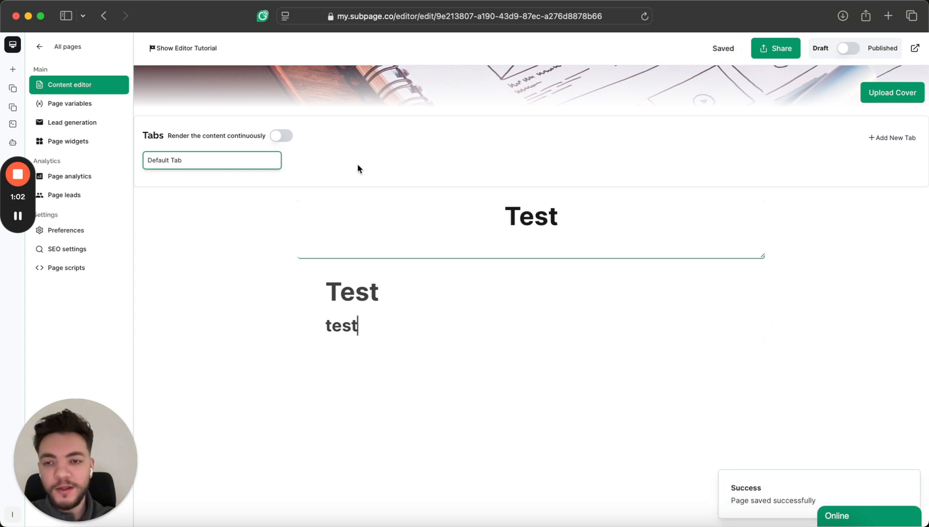
Add a second tab 'New Tab', save, and glance at the share links before closing them.
{"action": "left_click", "coordinate": [884, 142]}
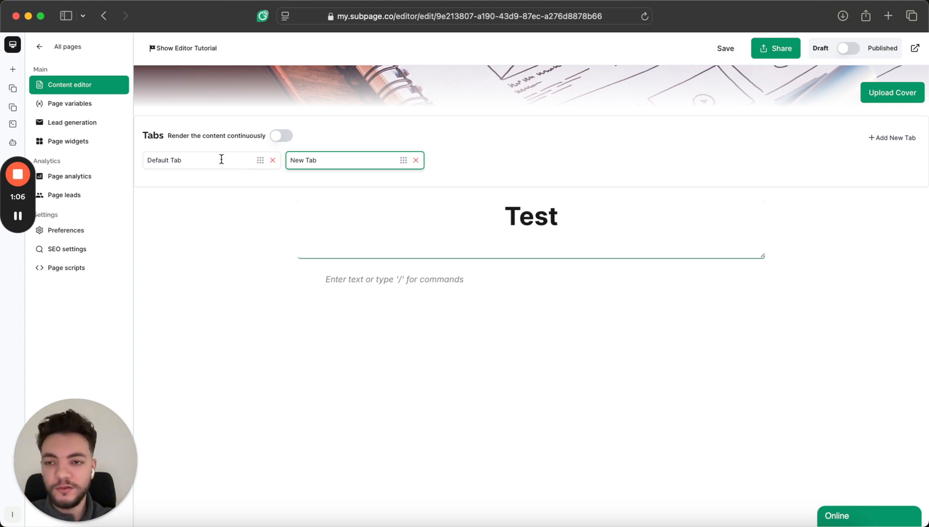
{"action": "left_click", "coordinate": [724, 48]}
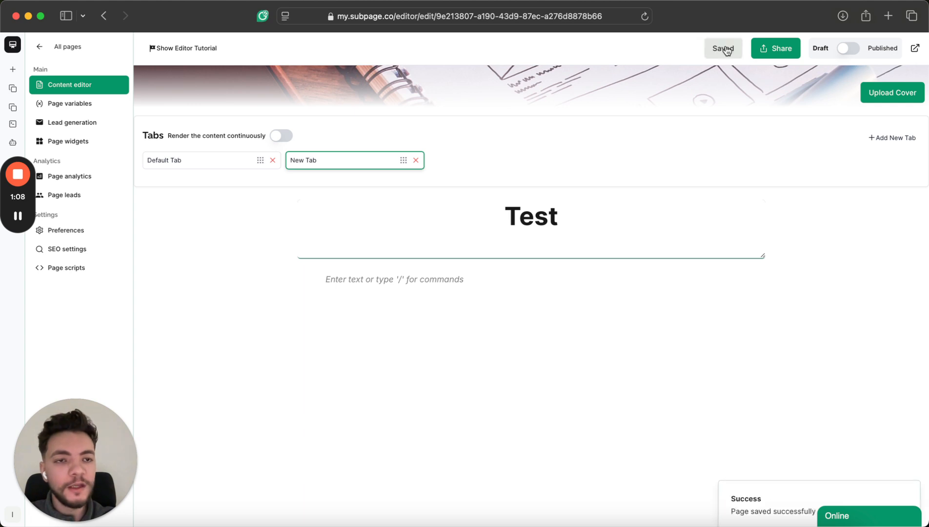
{"action": "left_click", "coordinate": [780, 51]}
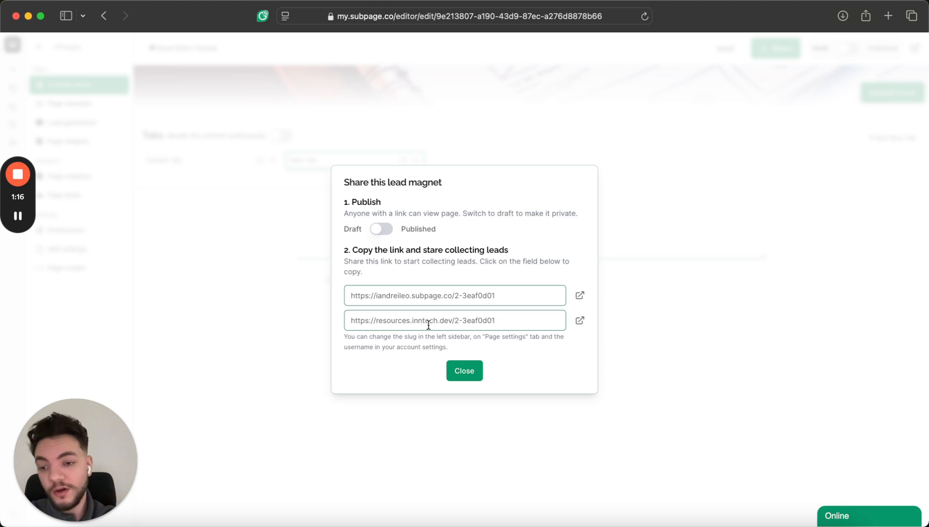
{"action": "left_click", "coordinate": [467, 372]}
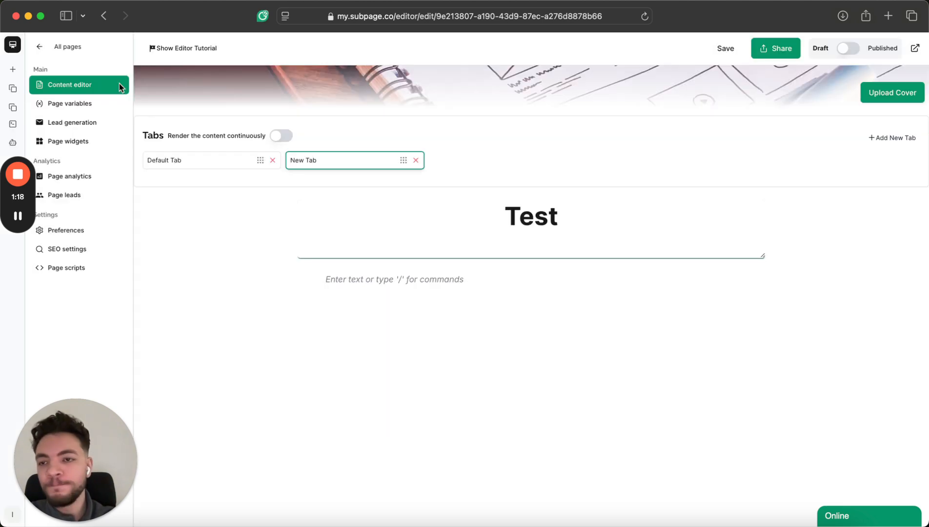
Create a page variable called 'name' in Page variables and save it.
{"action": "left_click", "coordinate": [90, 105]}
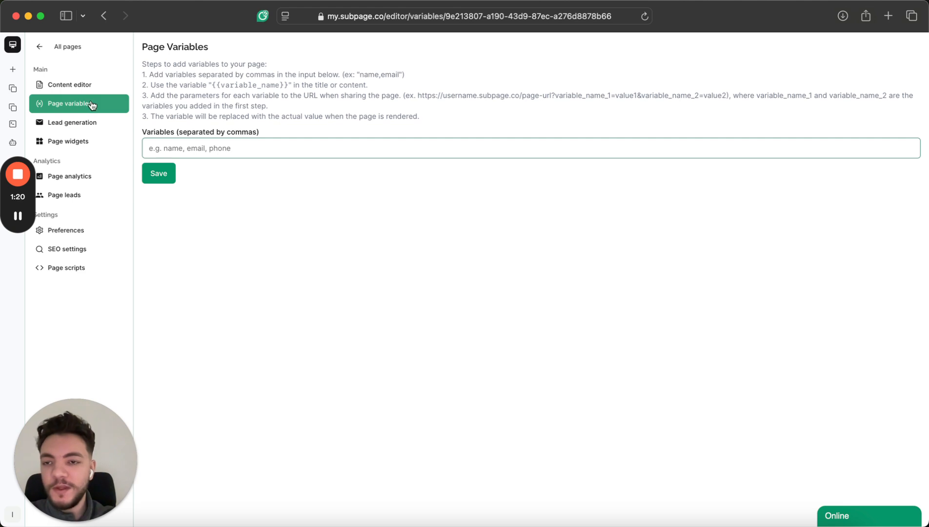
{"action": "left_click", "coordinate": [208, 148]}
{"action": "type", "text": "name"}
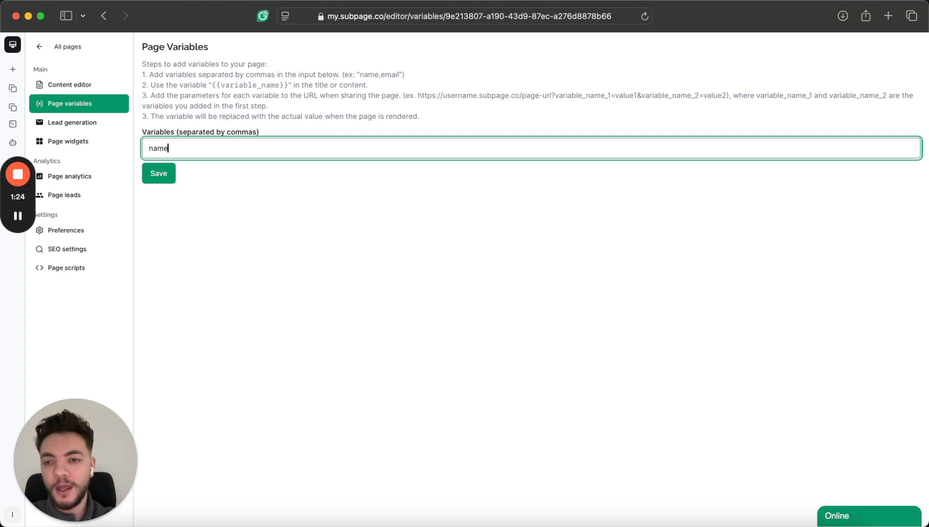
{"action": "left_click", "coordinate": [168, 174]}
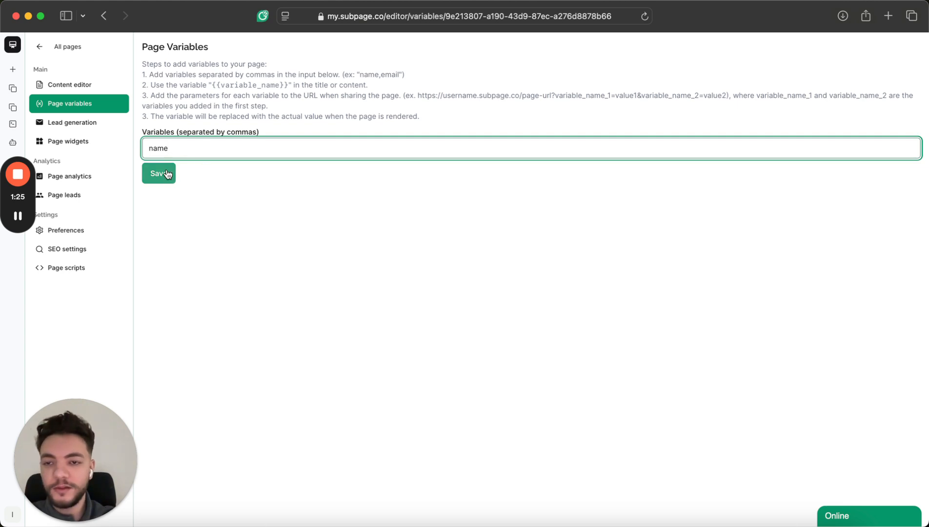
Append {{name}} to the title and heading, save, publish, and open the live page.
{"action": "left_click", "coordinate": [98, 91]}
{"action": "left_click", "coordinate": [637, 216]}
{"action": "type", "text": "{"}
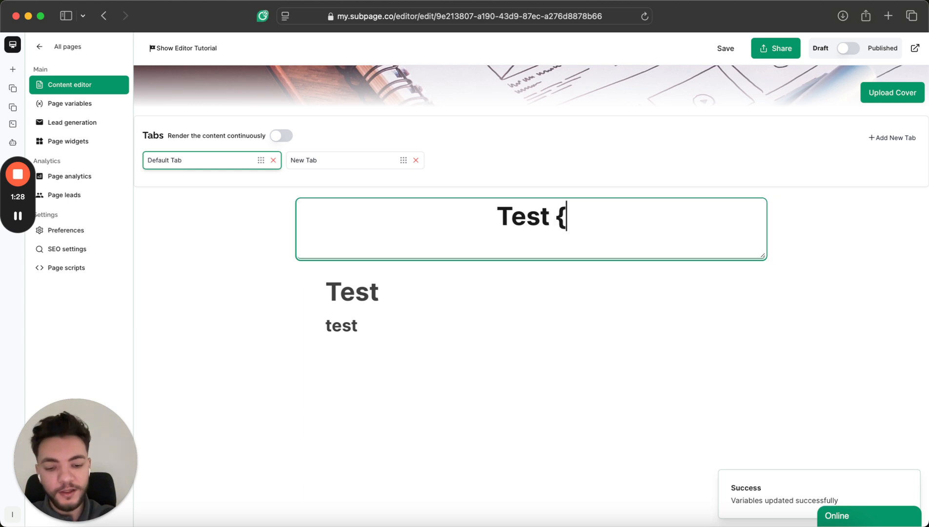
{"action": "type", "text": "{name}}"}
{"action": "left_click", "coordinate": [513, 293]}
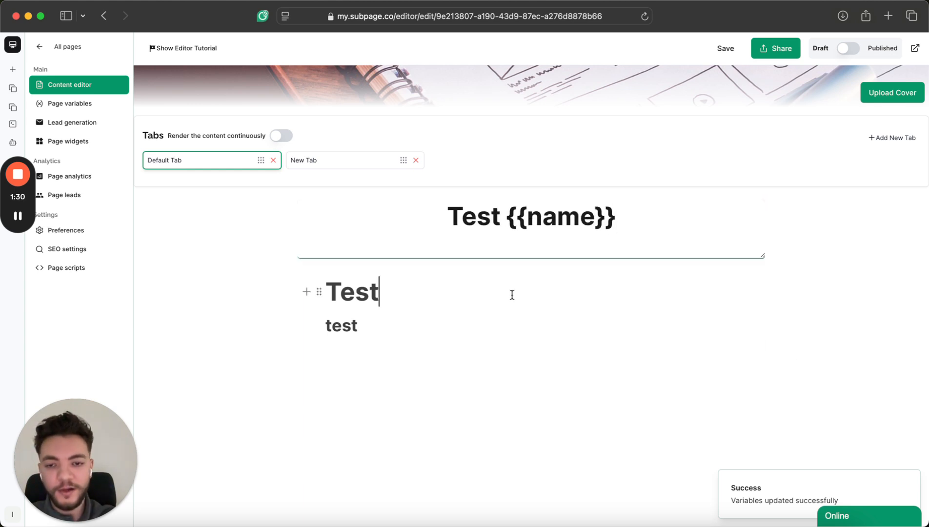
{"action": "type", "text": "{{name}}"}
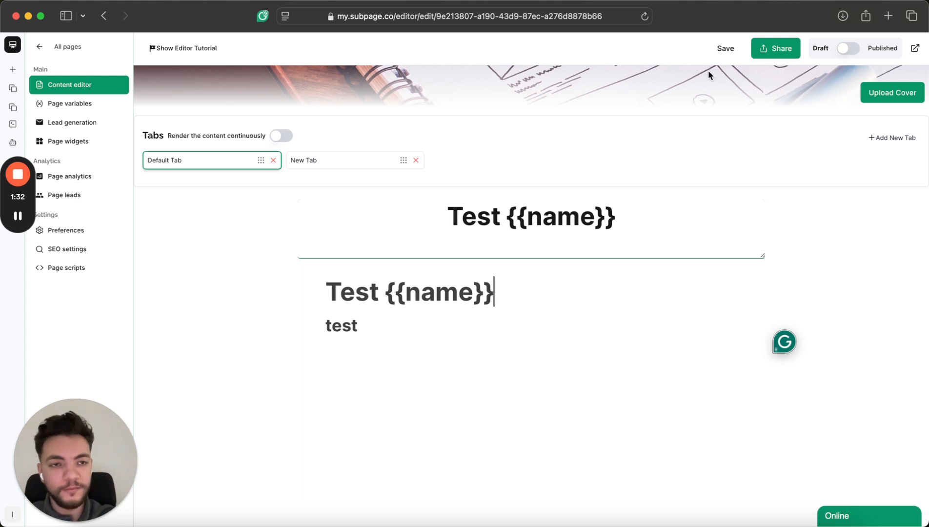
{"action": "left_click", "coordinate": [743, 50]}
{"action": "left_click", "coordinate": [849, 49]}
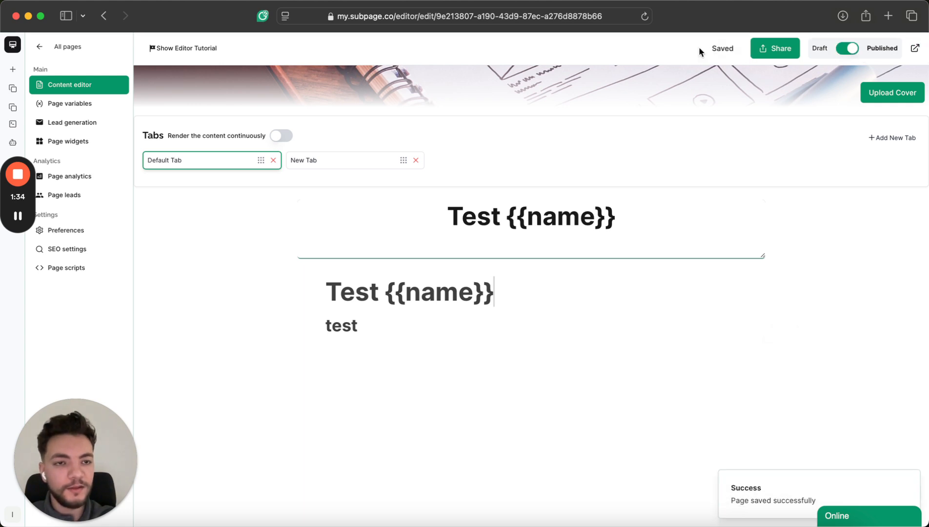
{"action": "left_click", "coordinate": [916, 50]}
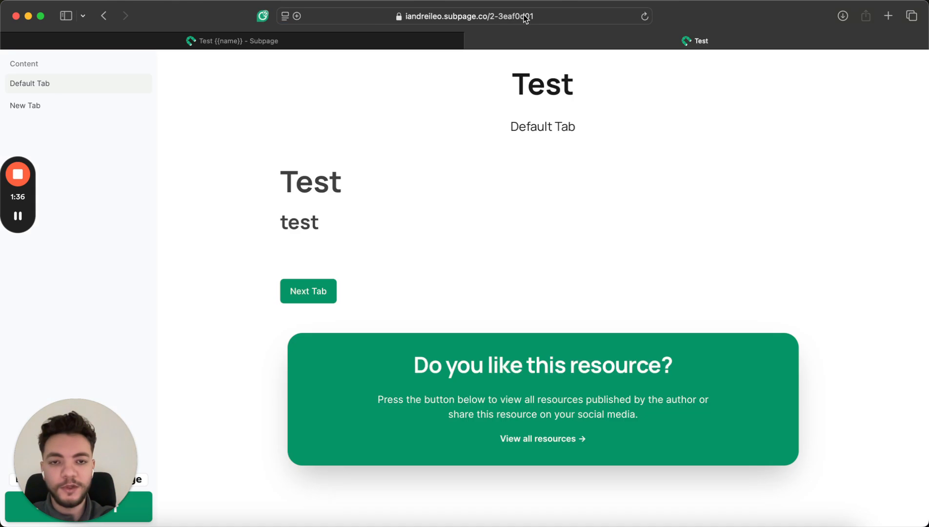
Load the live page with a ?name= test value, confirm the title shows it, then close the tab.
{"action": "left_click", "coordinate": [553, 12]}
{"action": "key", "text": "Right"}
{"action": "type", "text": "?name=Andrei"}
{"action": "key", "text": "Return"}
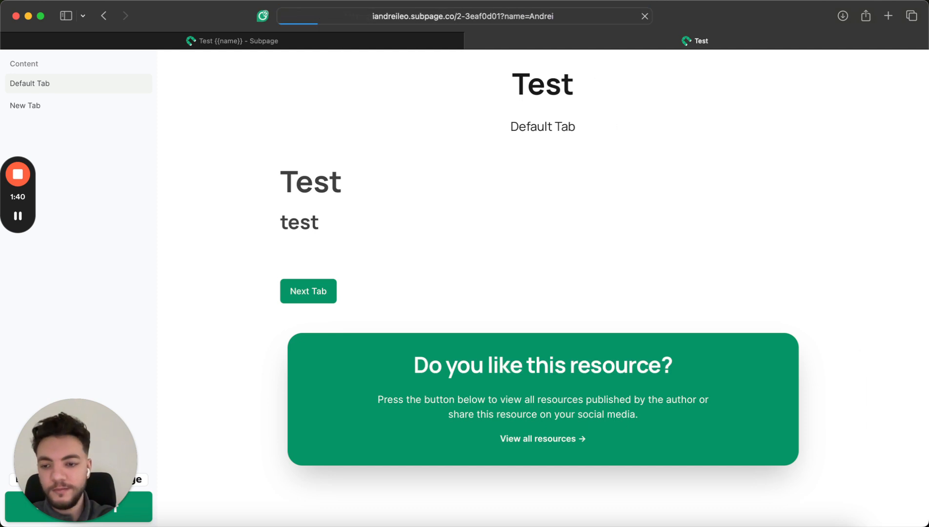
{"action": "left_click_drag", "start_coordinate": [533, 91], "coordinate": [739, 95]}
{"action": "left_click", "coordinate": [739, 95]}
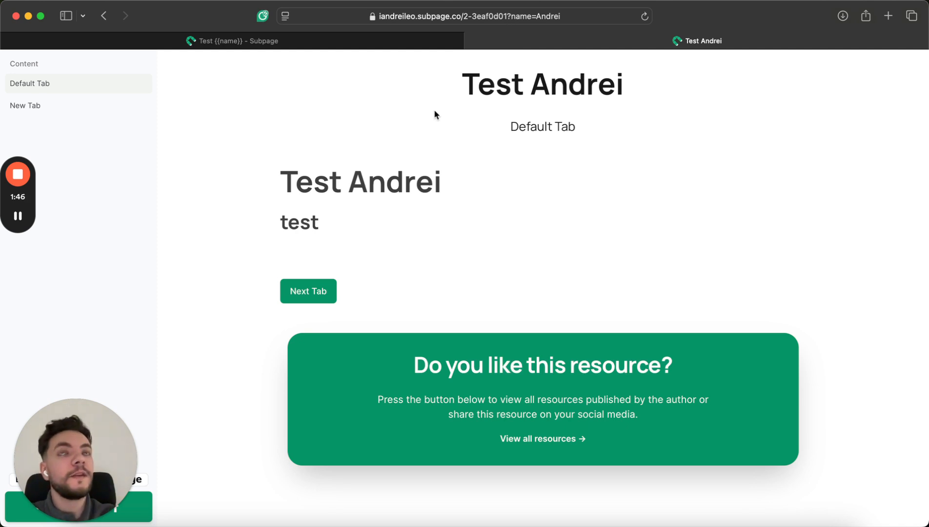
{"action": "left_click", "coordinate": [471, 41]}
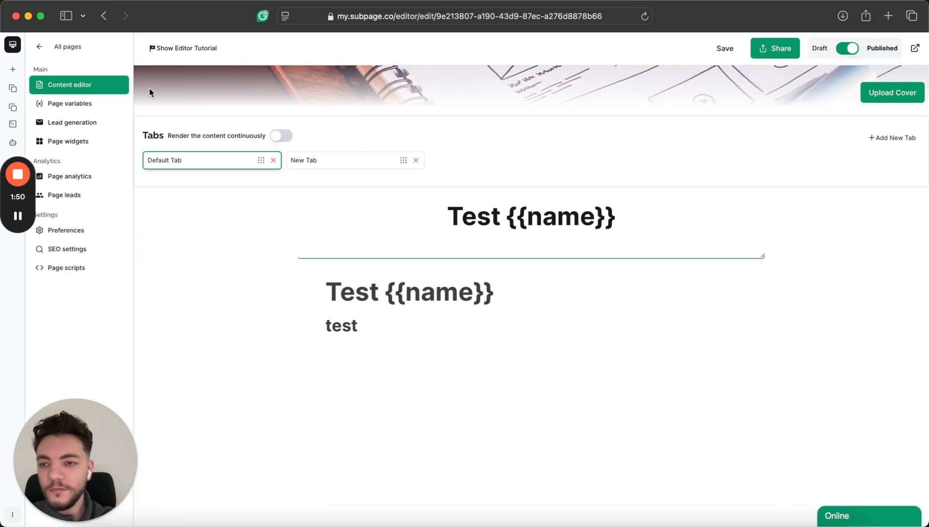
In Lead generation, try Squeeze Page, Gated content and password gating, turning each back off.
{"action": "left_click", "coordinate": [90, 122]}
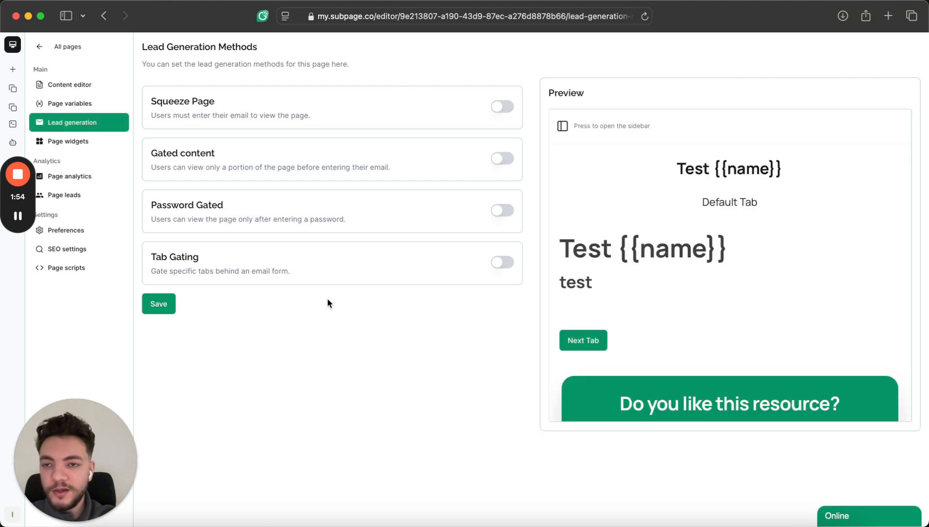
{"action": "left_click", "coordinate": [505, 107]}
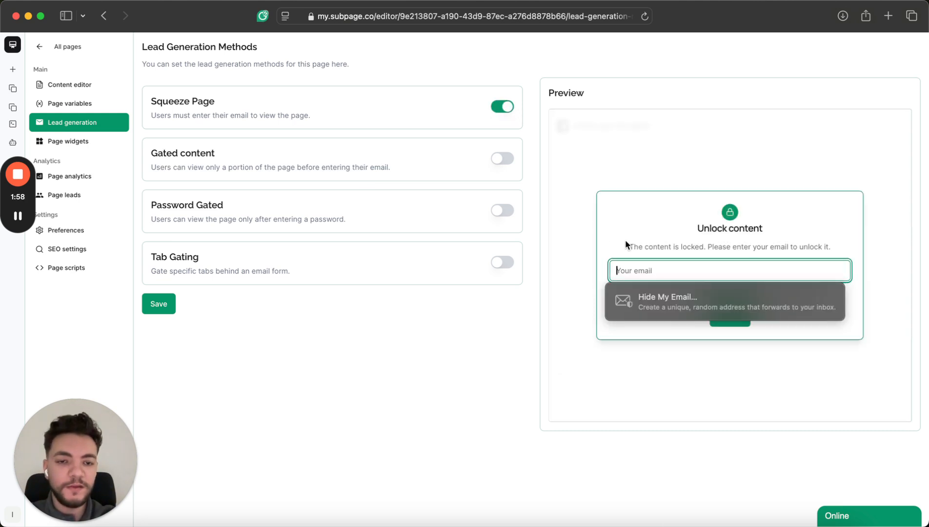
{"action": "left_click", "coordinate": [628, 219]}
{"action": "left_click", "coordinate": [504, 106]}
{"action": "left_click", "coordinate": [507, 157]}
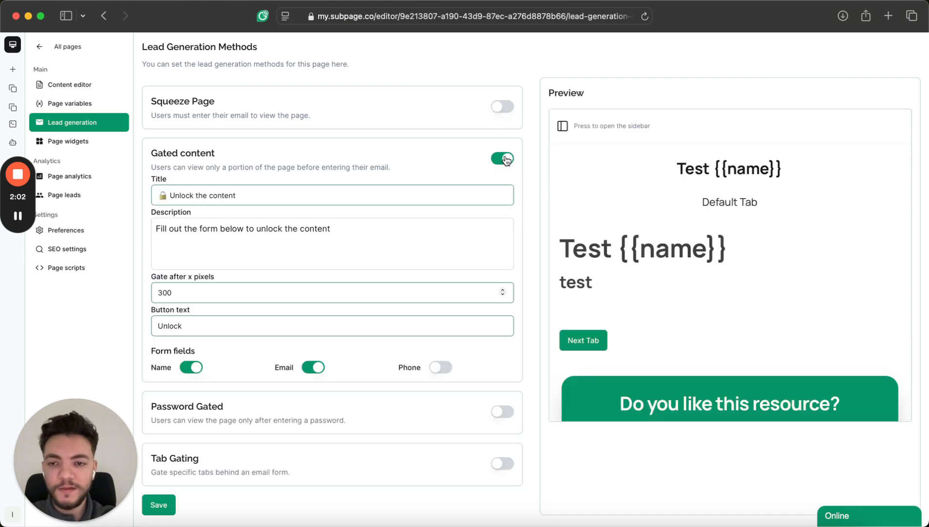
{"action": "scroll", "coordinate": [659, 316], "scroll_direction": "down", "scroll_amount": 3}
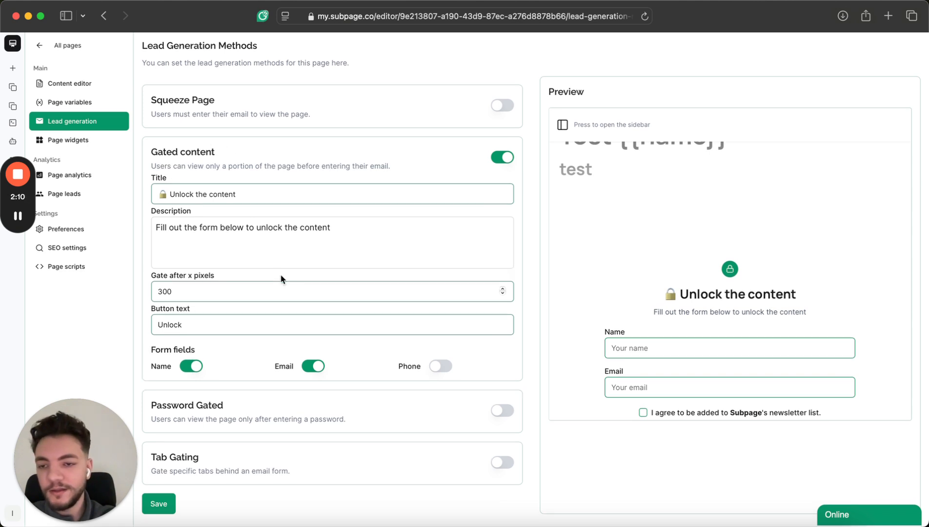
{"action": "left_click", "coordinate": [503, 158]}
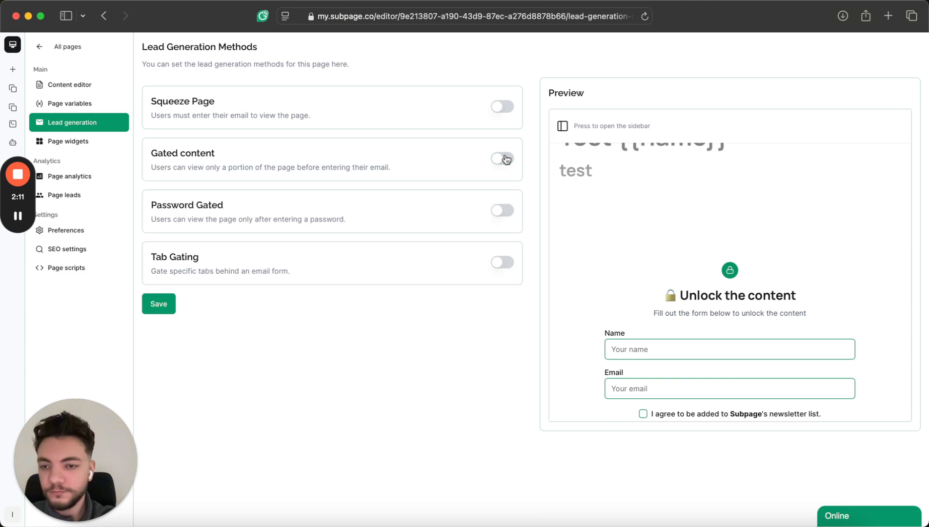
{"action": "left_click", "coordinate": [502, 210]}
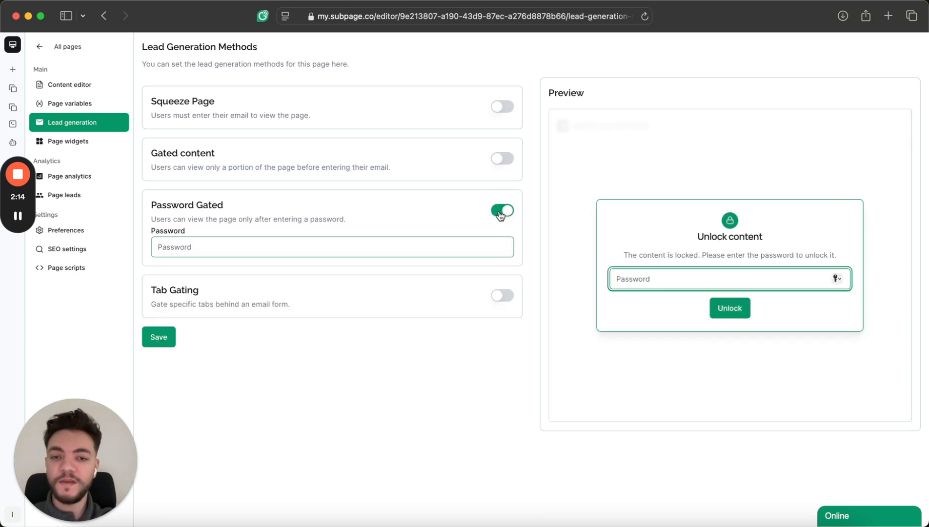
{"action": "left_click", "coordinate": [501, 212]}
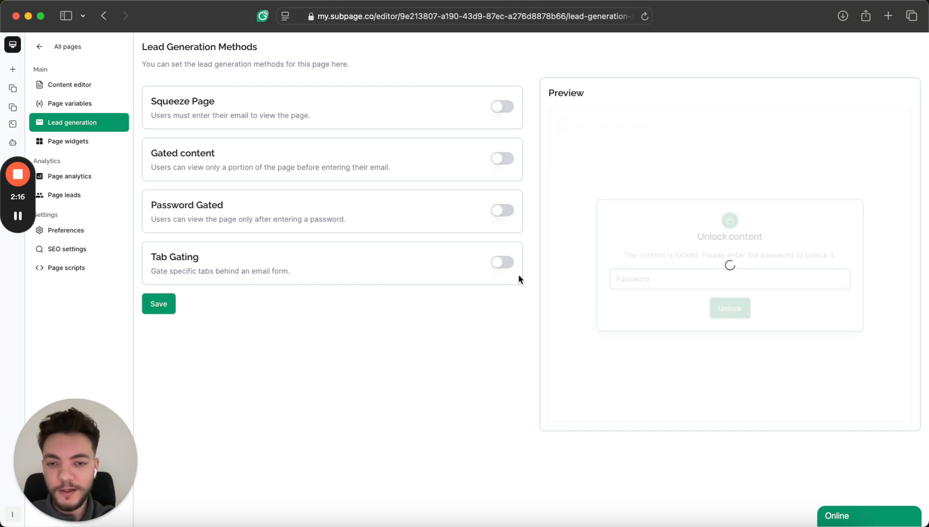
Enable Tab Gating for New Tab only, unselecting Default Tab, and save the settings.
{"action": "left_click", "coordinate": [505, 263]}
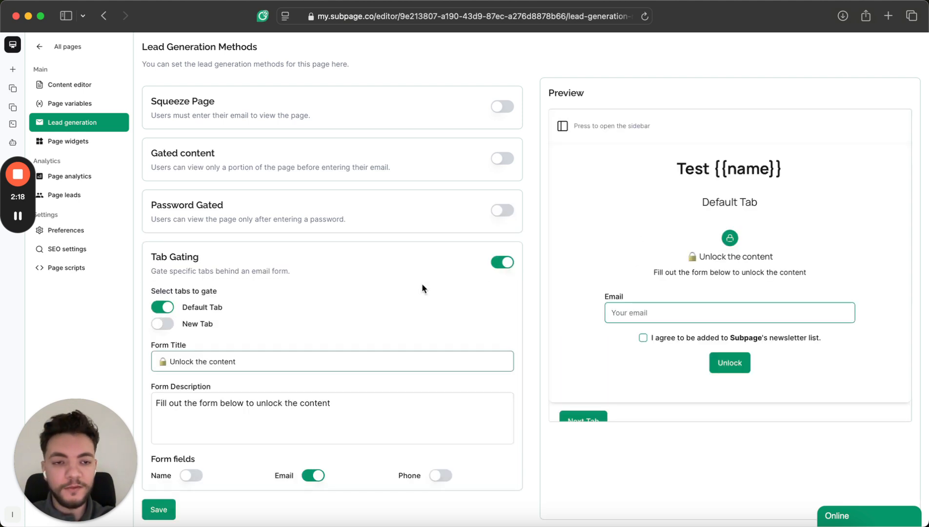
{"action": "scroll", "coordinate": [423, 288], "scroll_direction": "down", "scroll_amount": 1}
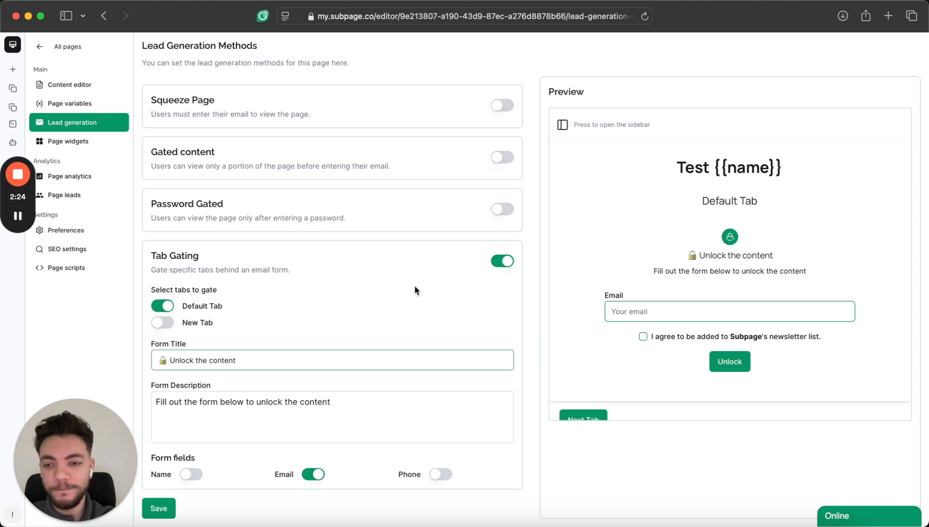
{"action": "left_click", "coordinate": [162, 305]}
{"action": "left_click", "coordinate": [162, 322]}
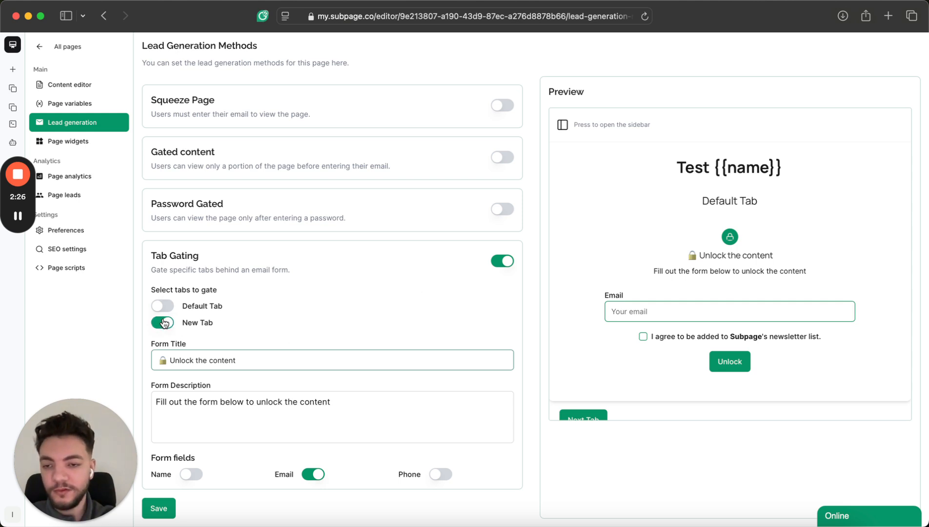
{"action": "left_click", "coordinate": [156, 507]}
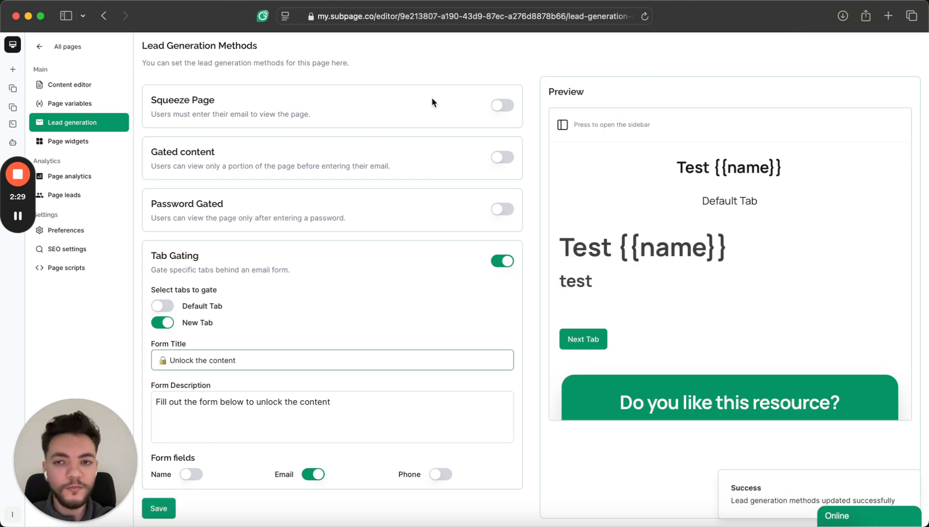
{"action": "left_click", "coordinate": [81, 86]}
On the live page, confirm Default Tab is open while New Tab shows the email unlock form.
{"action": "left_click", "coordinate": [915, 49]}
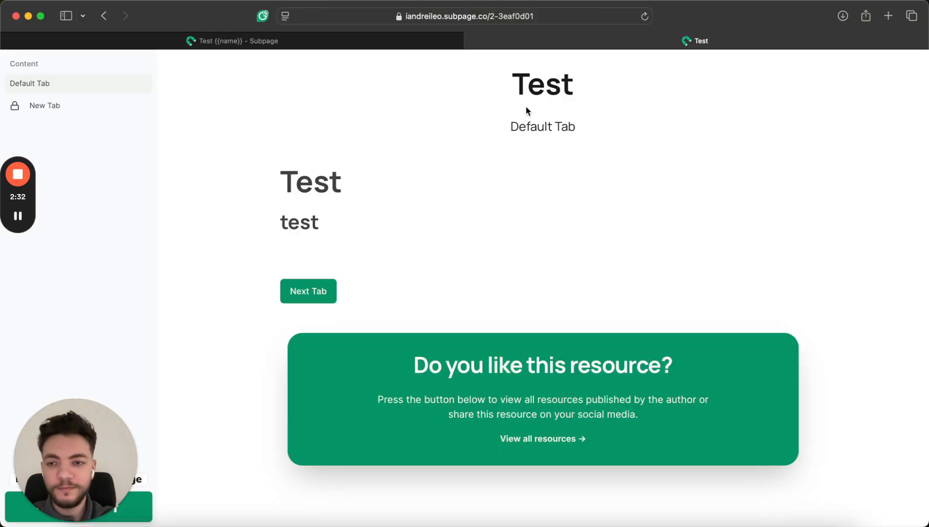
{"action": "left_click", "coordinate": [58, 104]}
{"action": "left_click", "coordinate": [62, 87]}
{"action": "left_click", "coordinate": [54, 104]}
{"action": "left_click", "coordinate": [61, 88]}
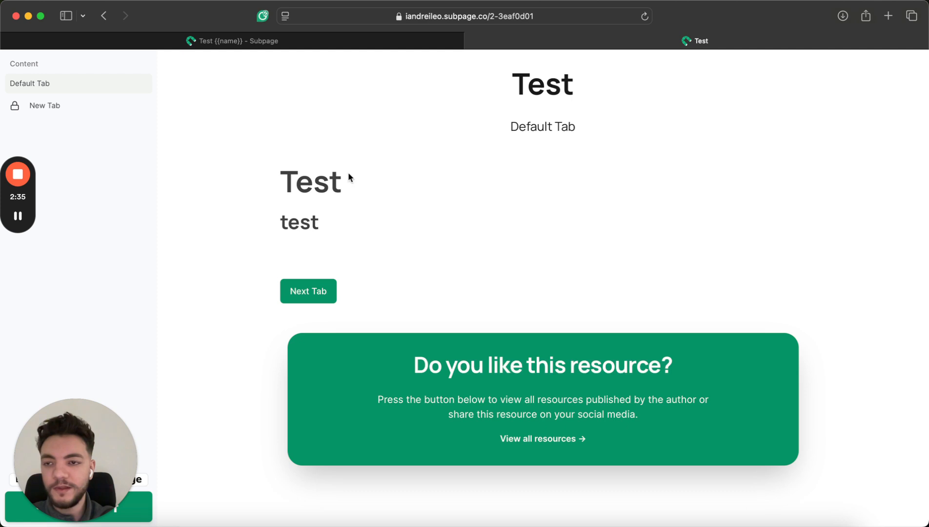
{"action": "left_click", "coordinate": [87, 106]}
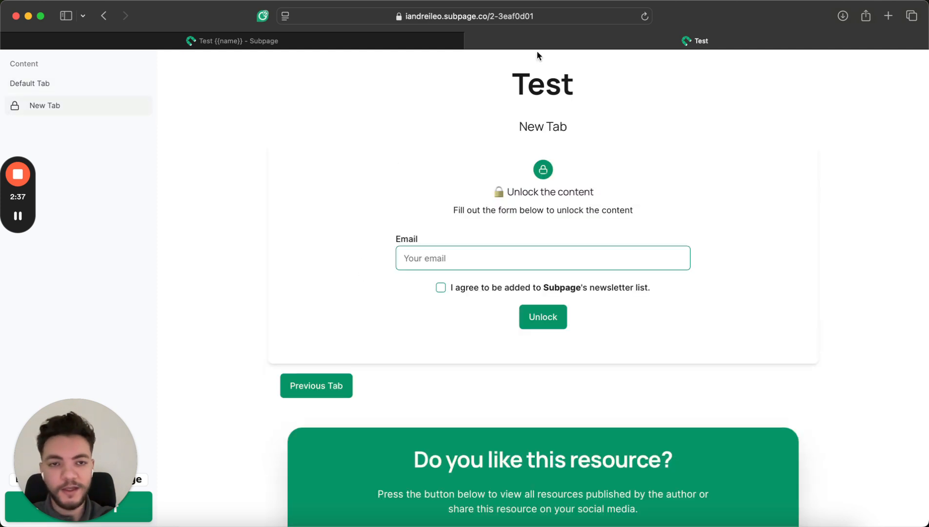
{"action": "left_click", "coordinate": [369, 43]}
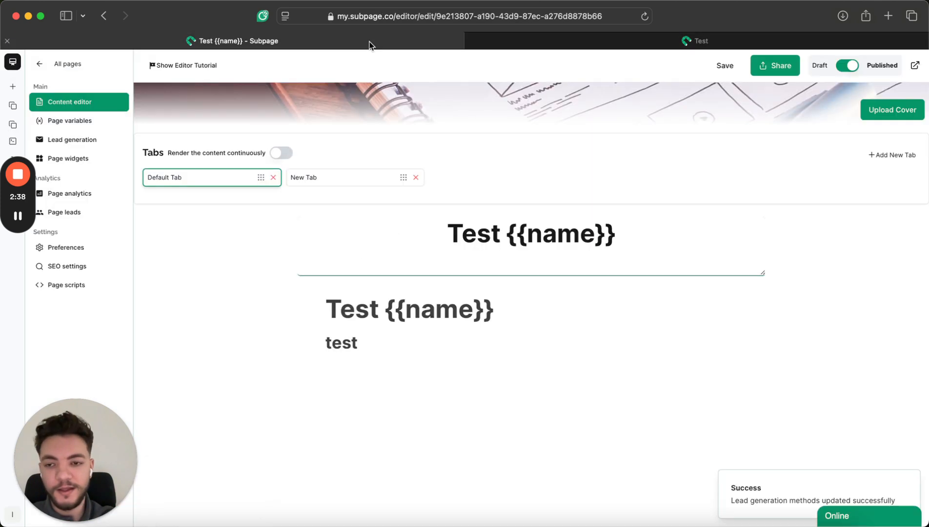
Enable the Alert Bar and newsletter Pop-up widgets, save, and reload the live page to see them.
{"action": "left_click", "coordinate": [78, 157]}
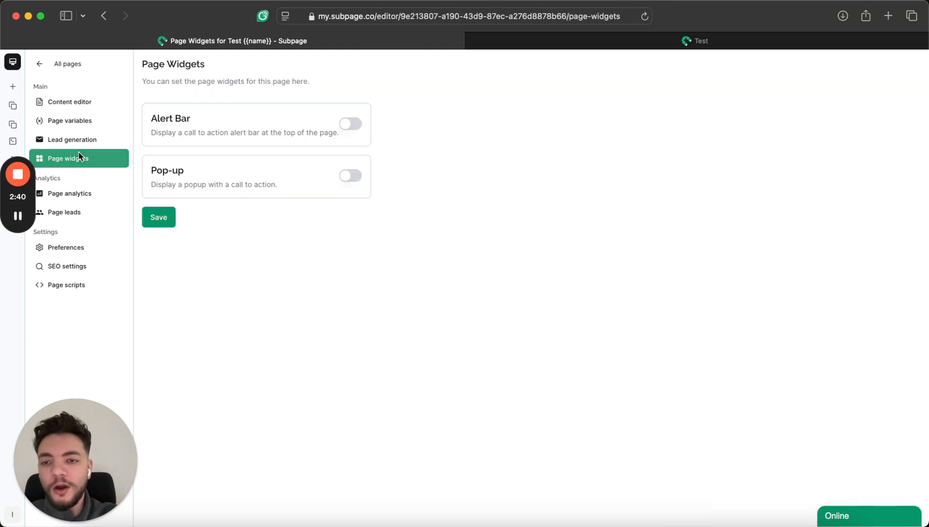
{"action": "left_click", "coordinate": [354, 125]}
{"action": "left_click", "coordinate": [355, 125]}
{"action": "left_click", "coordinate": [349, 174]}
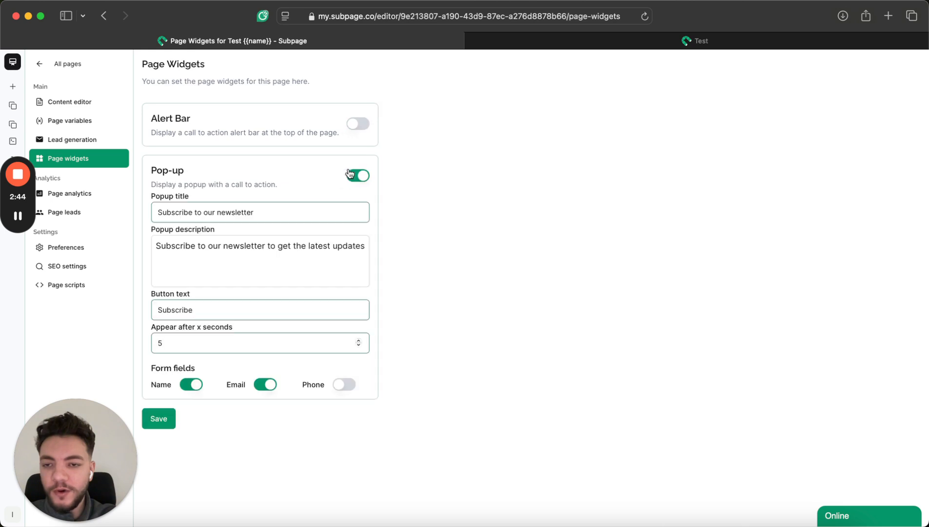
{"action": "left_click", "coordinate": [366, 126]}
{"action": "left_click", "coordinate": [158, 517]}
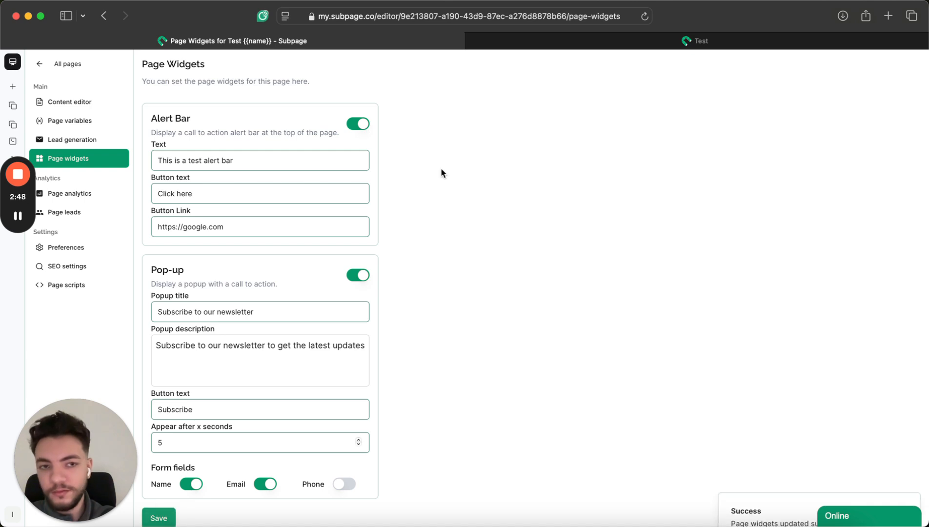
{"action": "left_click", "coordinate": [564, 37]}
{"action": "key", "text": "super+r"}
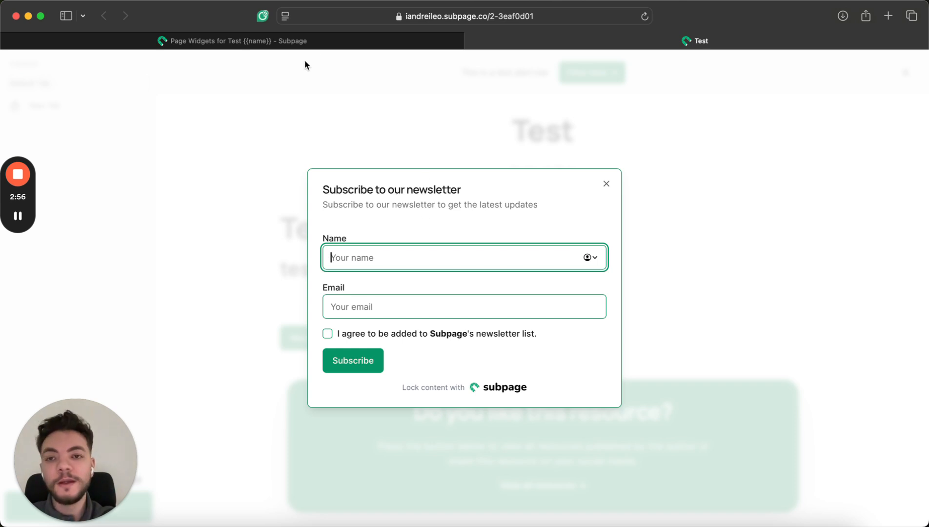
Check the Test page's analytics and collected leads, then go to its Preferences.
{"action": "left_click", "coordinate": [300, 41]}
{"action": "left_click", "coordinate": [98, 193]}
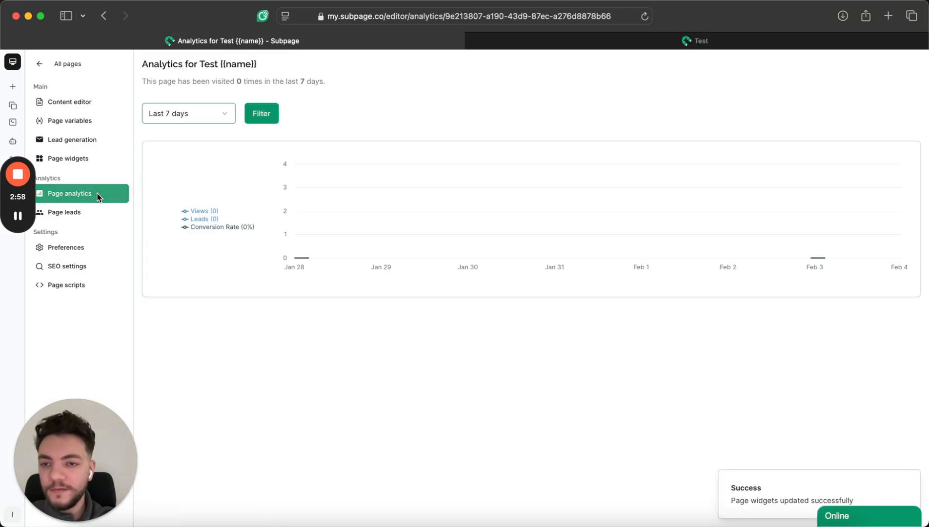
{"action": "left_click", "coordinate": [82, 213]}
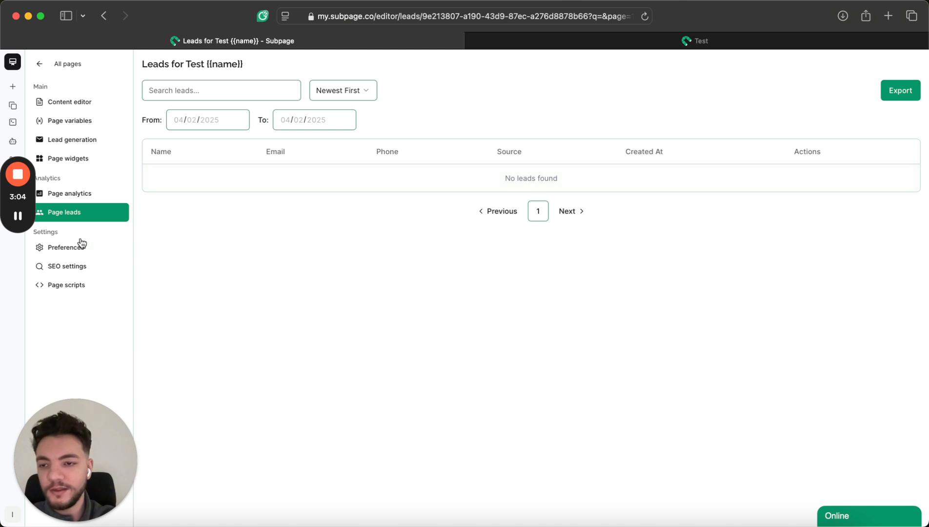
{"action": "left_click", "coordinate": [78, 247]}
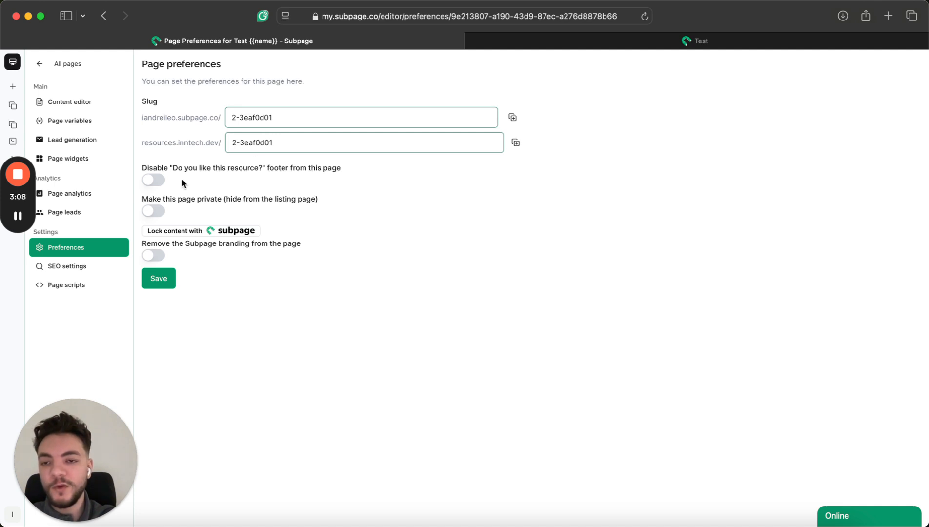
Disable the 'Do you like this resource?' footer, save, and confirm it's gone from the live page.
{"action": "left_click", "coordinate": [726, 41]}
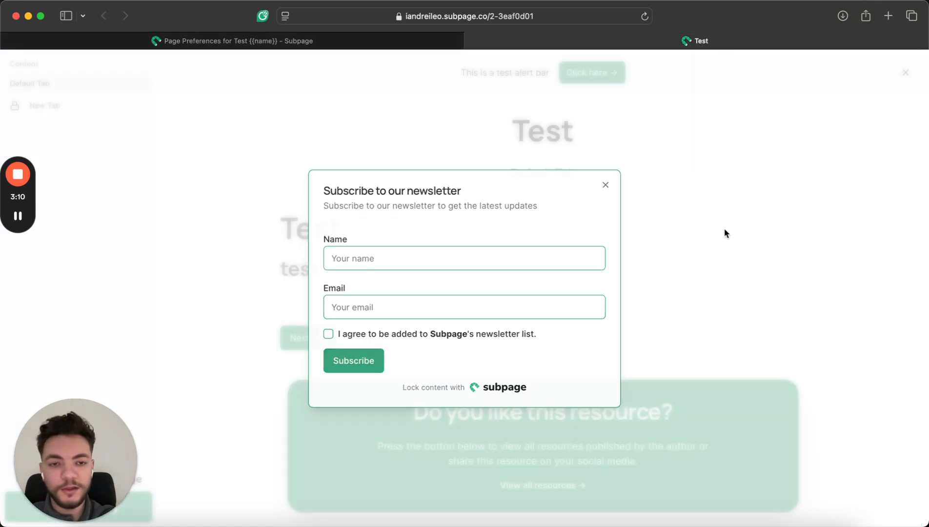
{"action": "left_click", "coordinate": [726, 233]}
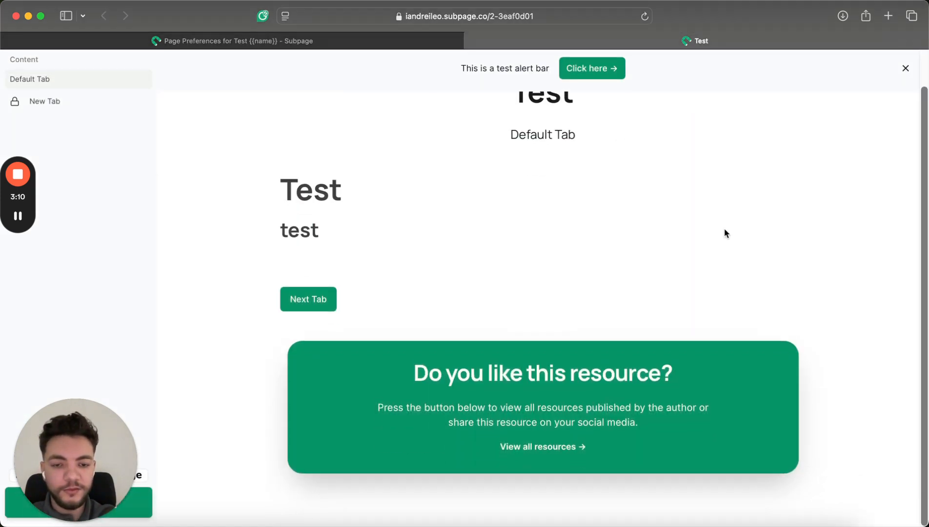
{"action": "left_click", "coordinate": [361, 40]}
{"action": "left_click", "coordinate": [153, 179]}
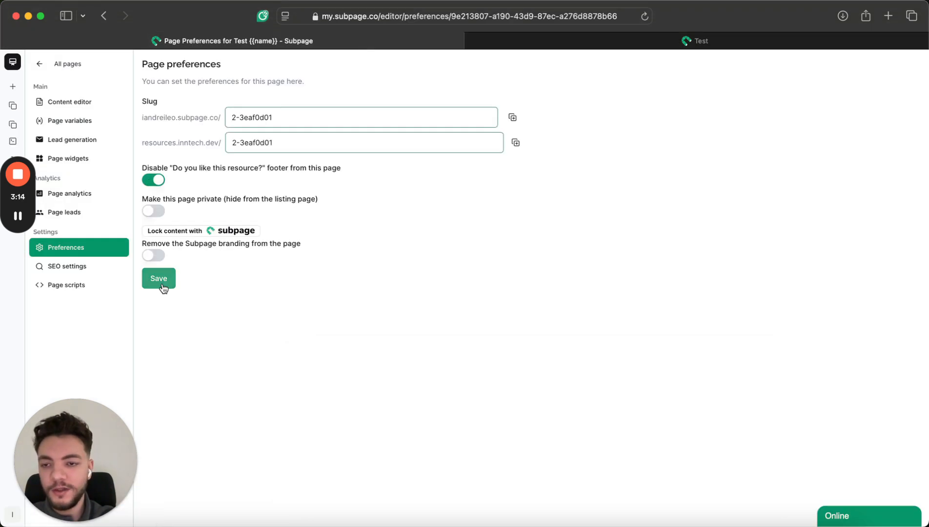
{"action": "left_click", "coordinate": [163, 287]}
{"action": "left_click", "coordinate": [757, 42]}
View the published Test page again and open a new browser tab beside it.
{"action": "left_click", "coordinate": [320, 41]}
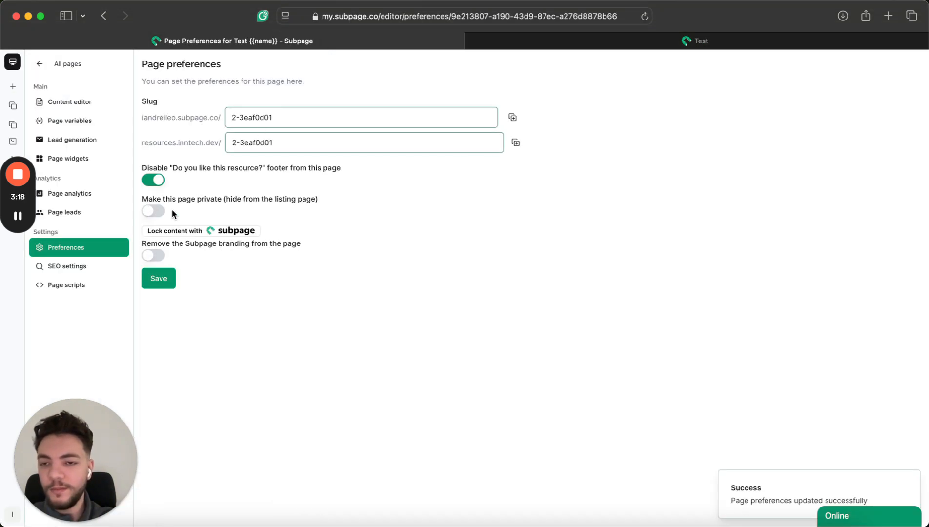
{"action": "left_click", "coordinate": [737, 43]}
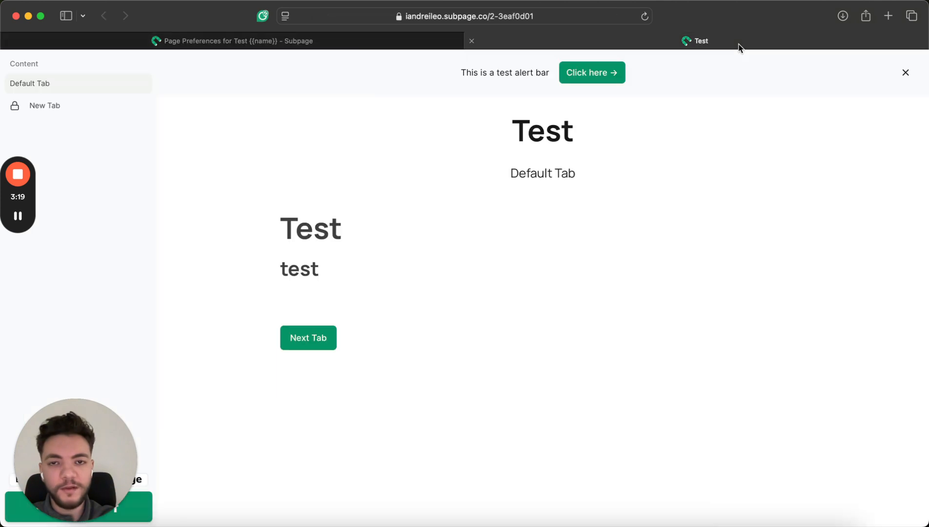
{"action": "left_click", "coordinate": [888, 15]}
Dismiss the address suggestions and return to the published Test page.
{"action": "type", "text": "ilie"}
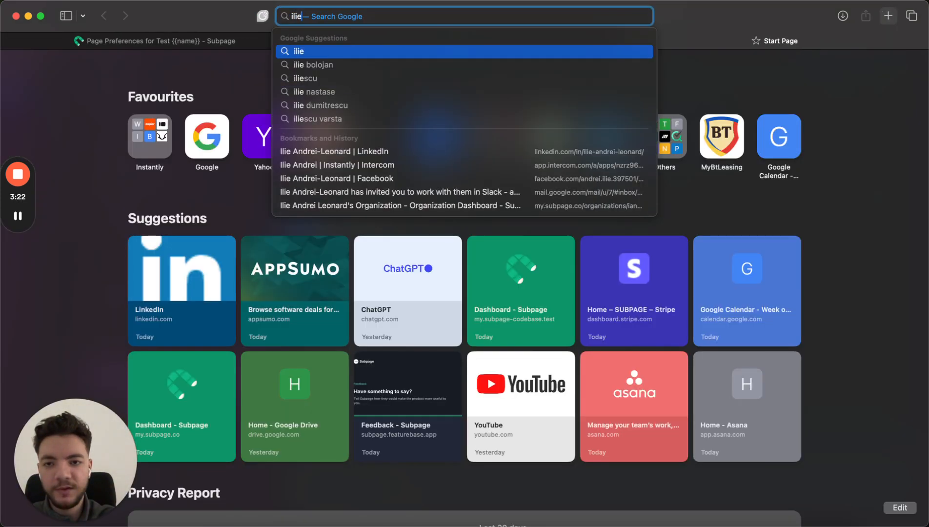
{"action": "key", "text": "Escape"}
{"action": "left_click", "coordinate": [561, 43]}
Open the public listing page at iandreileo.subpage.co, then go back to the Test page's preferences.
{"action": "left_click", "coordinate": [399, 16]}
{"action": "left_click", "coordinate": [398, 16]}
{"action": "left_click_drag", "start_coordinate": [400, 16], "coordinate": [259, 13]}
{"action": "key", "text": "super+c"}
{"action": "key", "text": "super+a"}
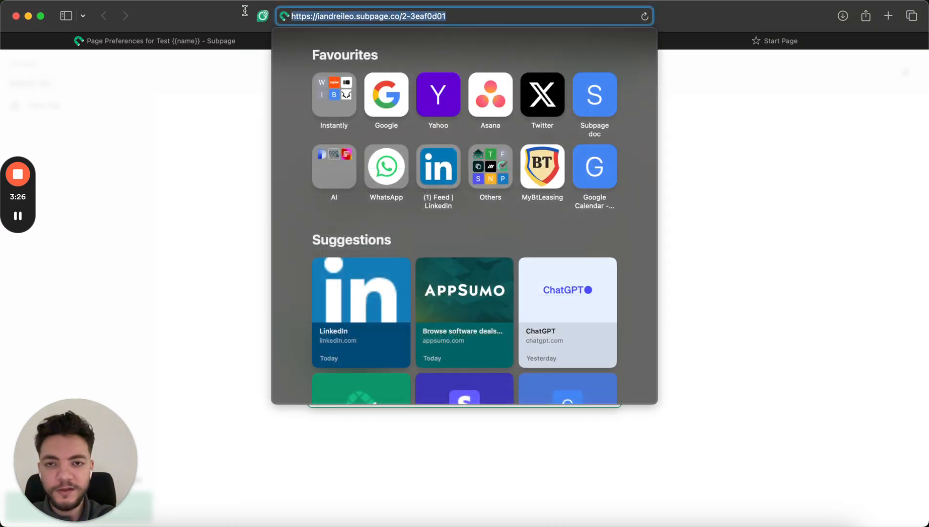
{"action": "key", "text": "super+v"}
{"action": "key", "text": "Return"}
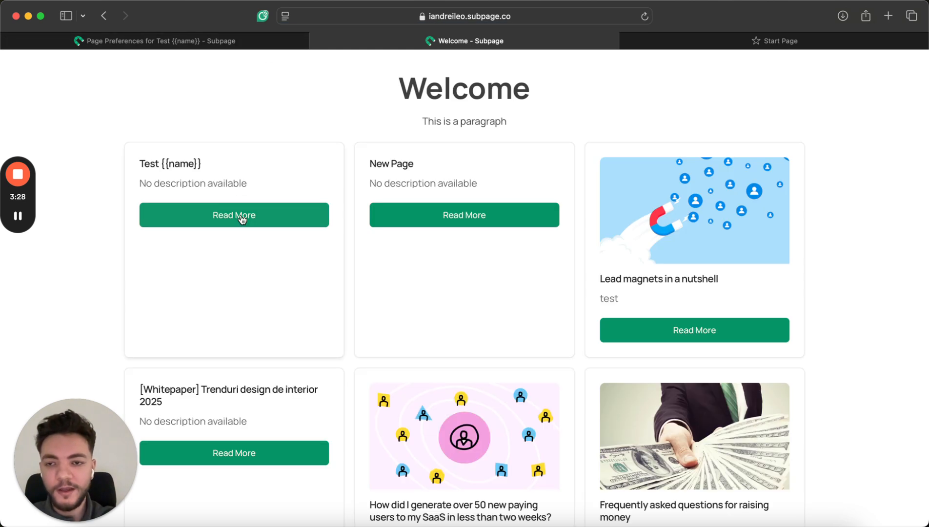
{"action": "left_click", "coordinate": [109, 18]}
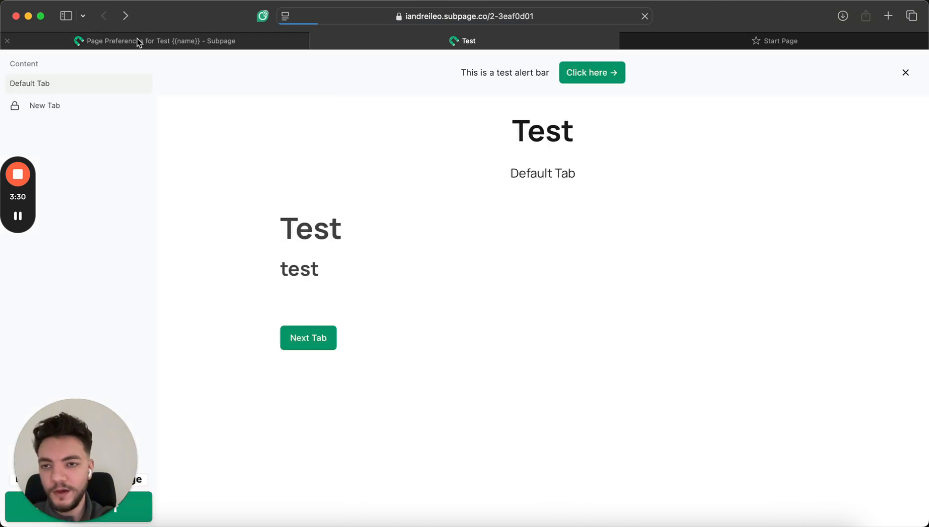
{"action": "left_click", "coordinate": [138, 39]}
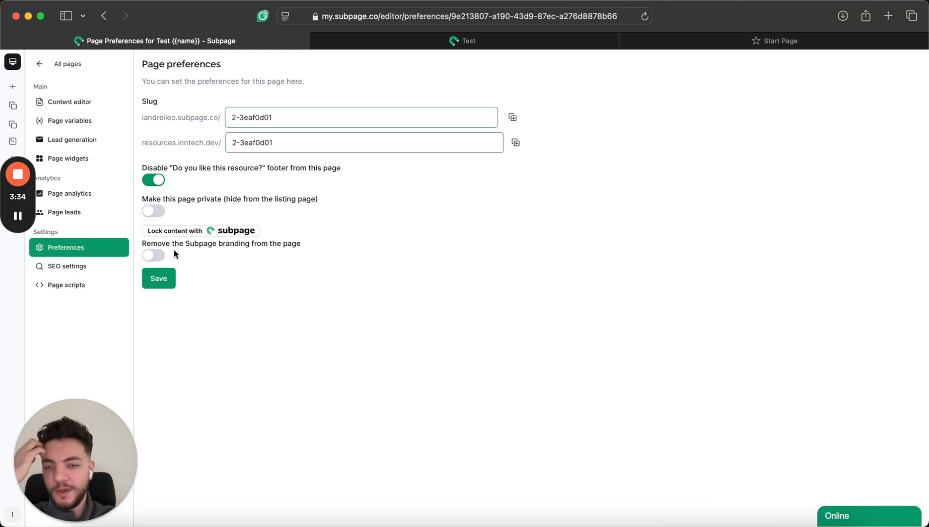
Look over the SEO settings and the still-empty head and footer scripts, then reopen the content editor.
{"action": "left_click", "coordinate": [98, 271]}
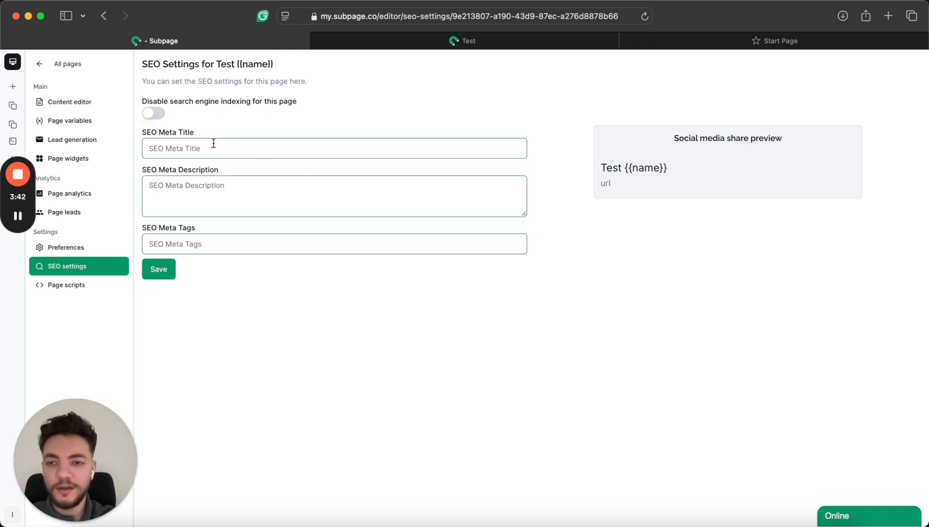
{"action": "left_click", "coordinate": [64, 286]}
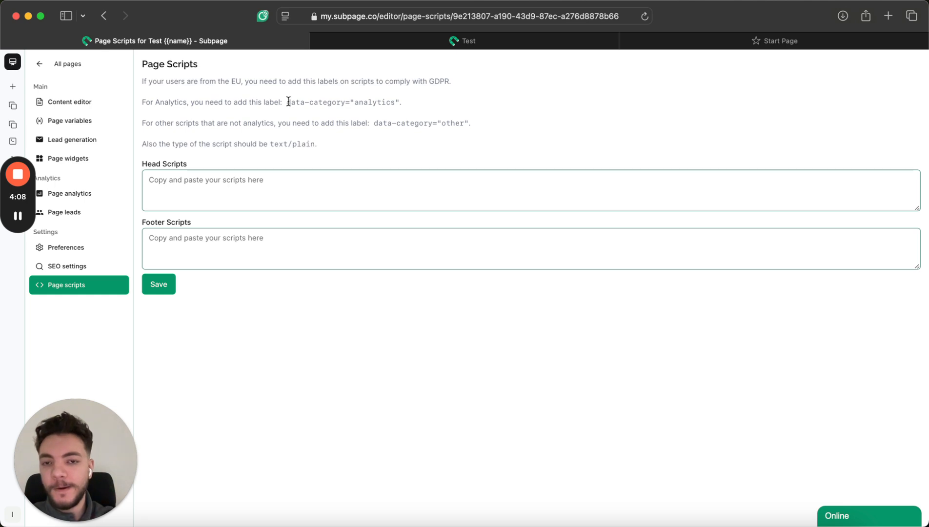
{"action": "left_click", "coordinate": [93, 102]}
Insert a Lead Collection Form on a new line below the word test.
{"action": "left_click", "coordinate": [466, 346]}
{"action": "key", "text": "Return"}
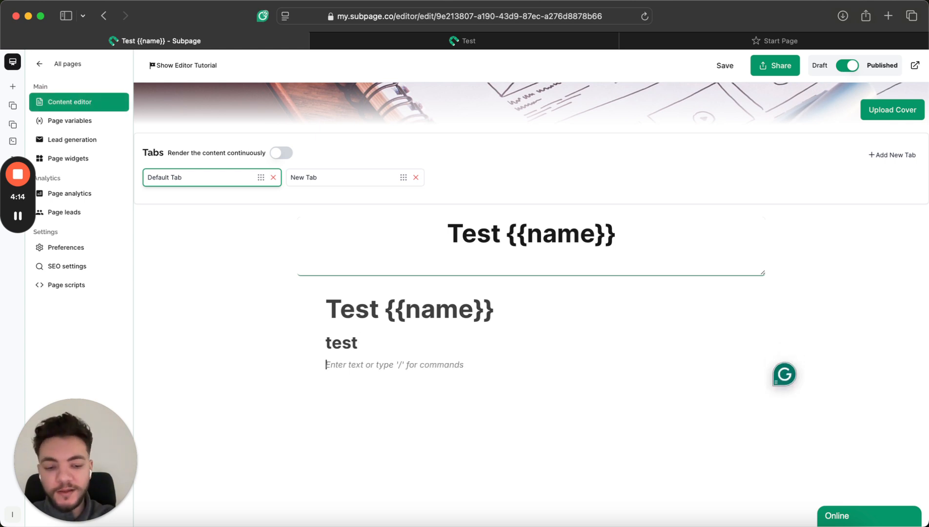
{"action": "type", "text": "/"}
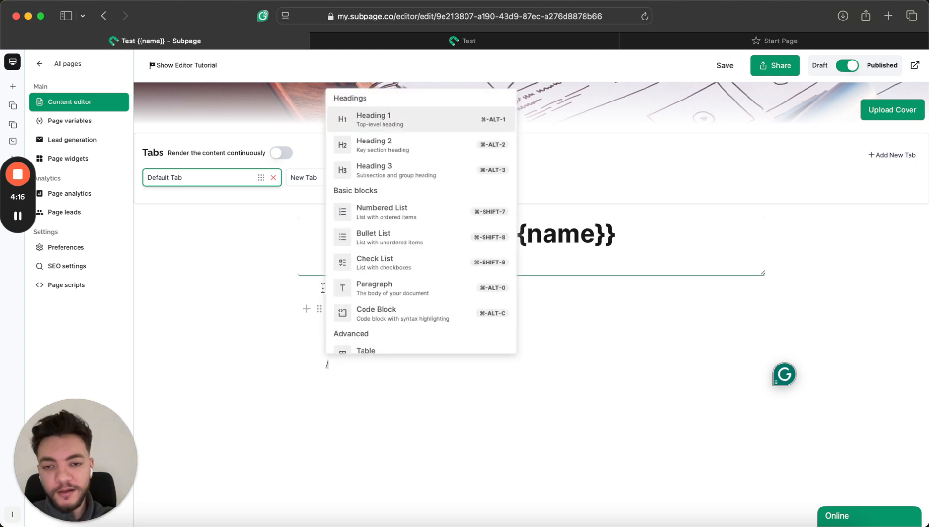
{"action": "scroll", "coordinate": [390, 274], "scroll_direction": "down", "scroll_amount": 3}
{"action": "scroll", "coordinate": [389, 273], "scroll_direction": "down", "scroll_amount": 5}
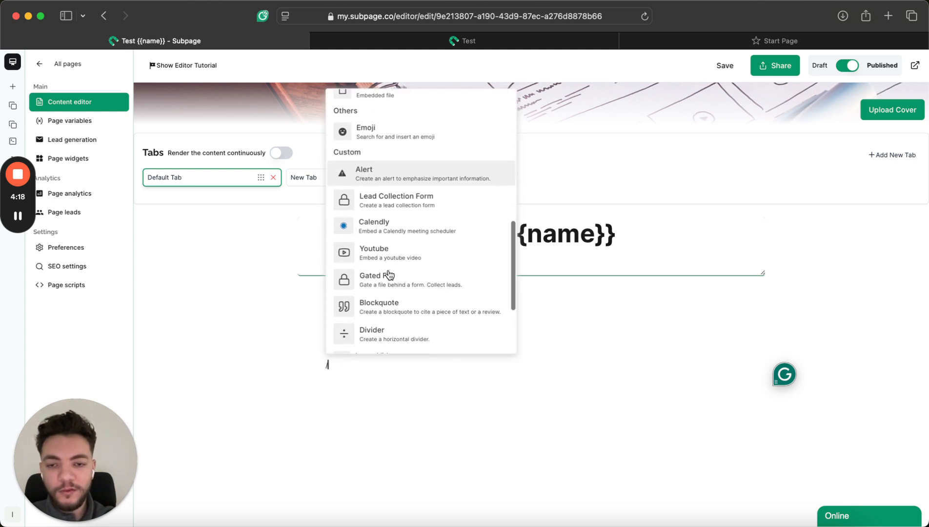
{"action": "left_click", "coordinate": [429, 198]}
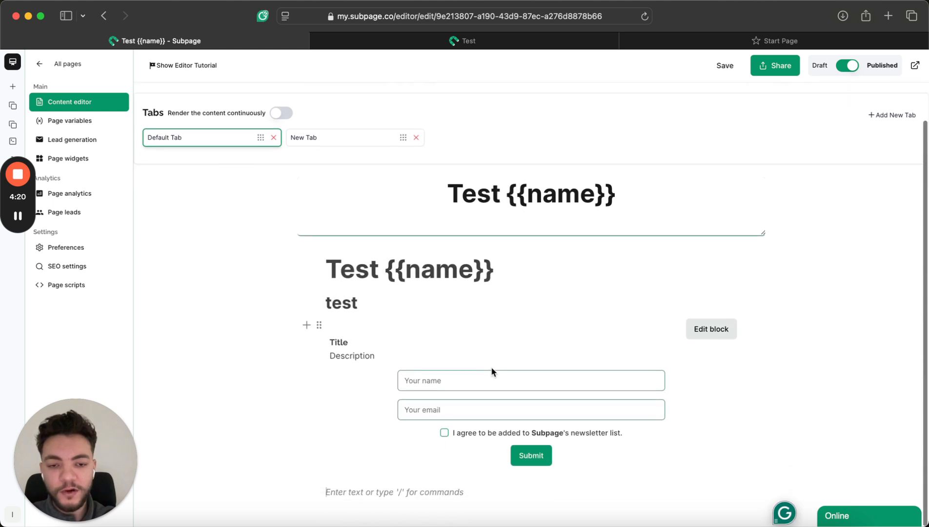
Open the form's text editor, center its title and description, then delete the form.
{"action": "left_click", "coordinate": [721, 333]}
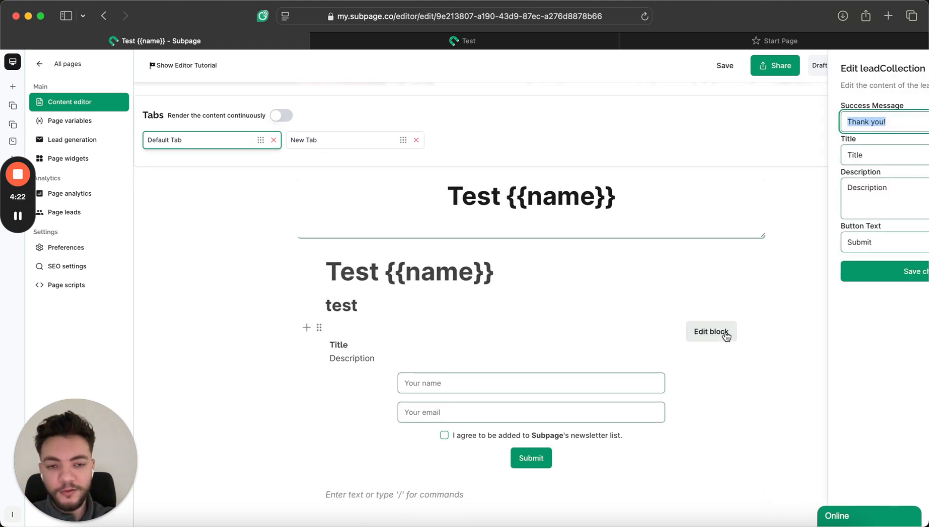
{"action": "left_click", "coordinate": [560, 318]}
{"action": "left_click", "coordinate": [319, 322]}
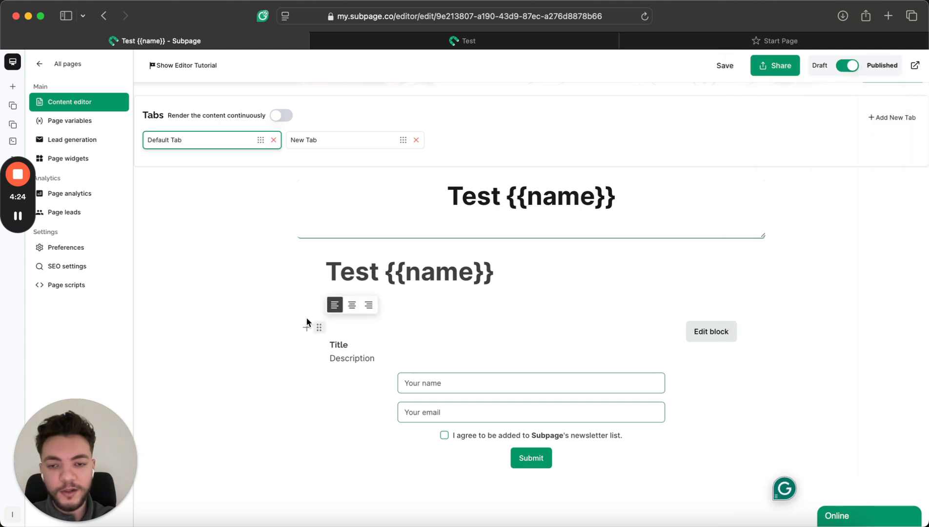
{"action": "left_click", "coordinate": [352, 305]}
{"action": "key", "text": "BackSpace"}
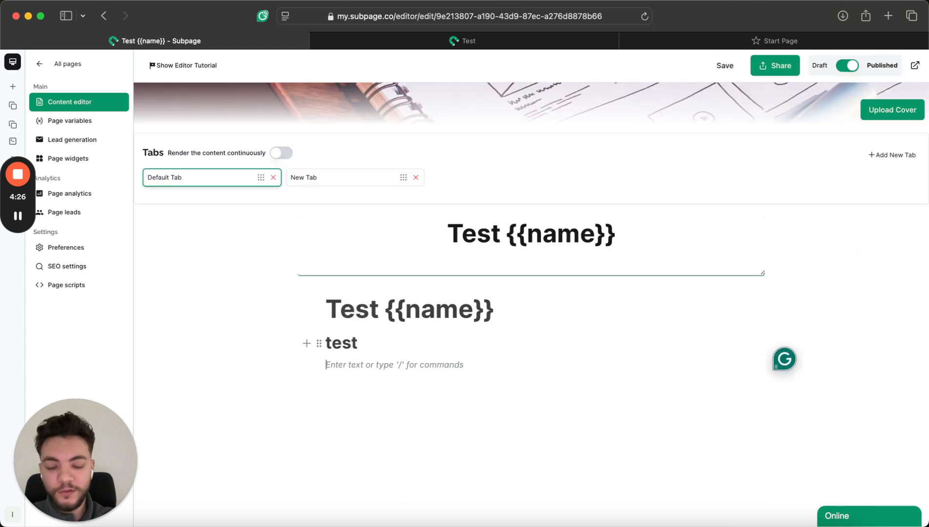
Add a Gated File block with Cover - 29.png uploaded, then delete that block.
{"action": "type", "text": "/gate"}
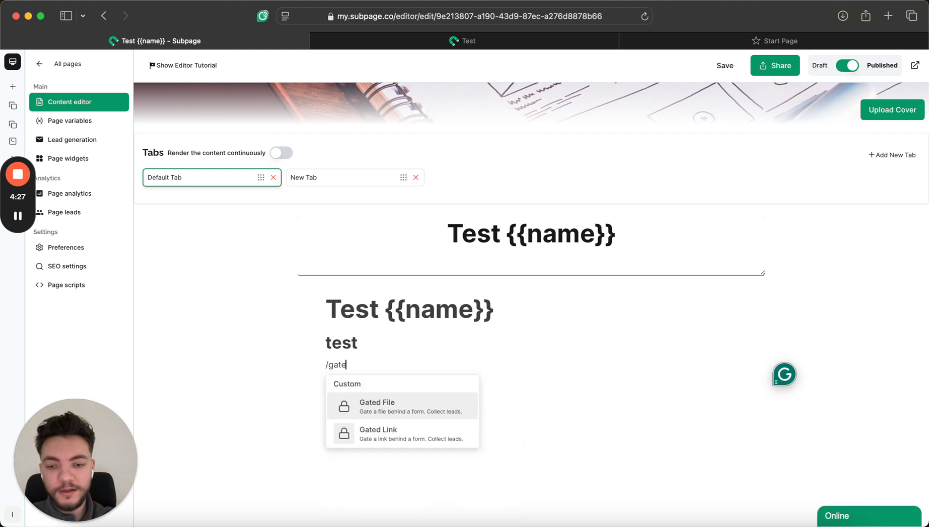
{"action": "left_click", "coordinate": [370, 410]}
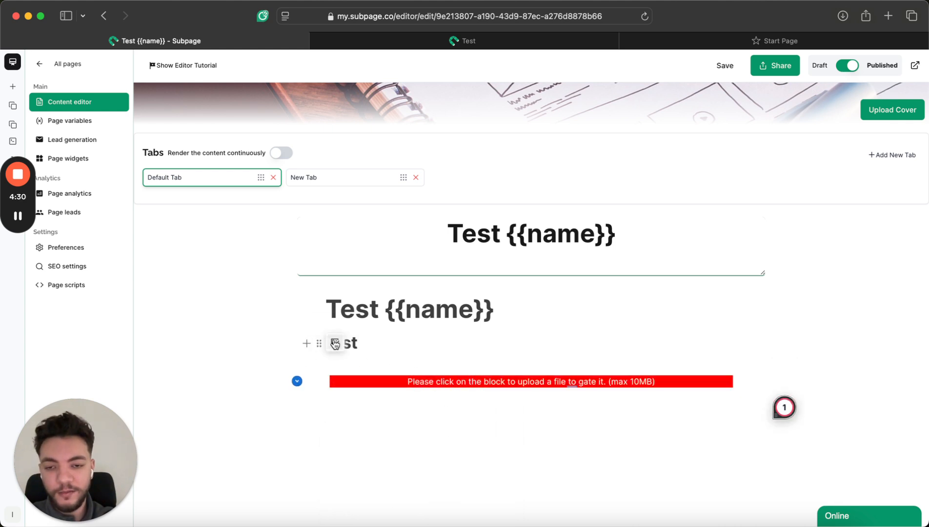
{"action": "left_click", "coordinate": [336, 344]}
{"action": "left_click", "coordinate": [328, 388]}
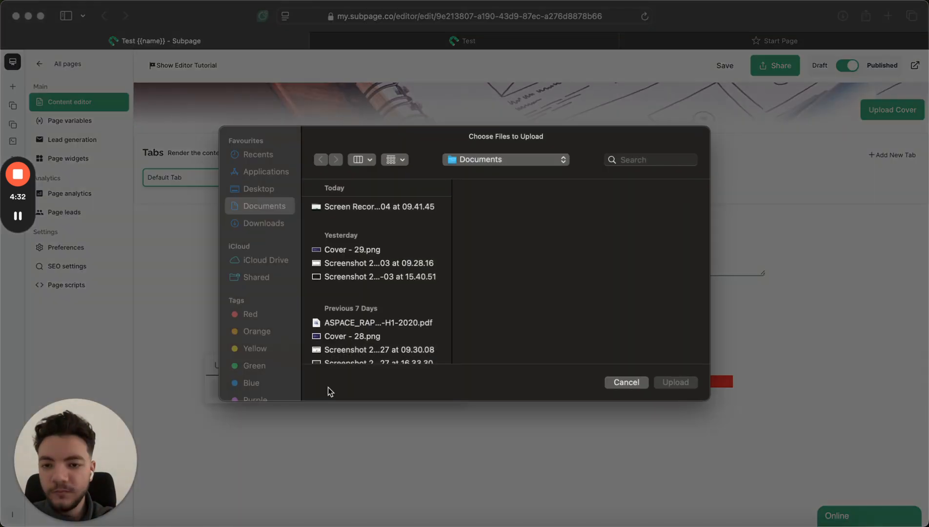
{"action": "double_click", "coordinate": [357, 249]}
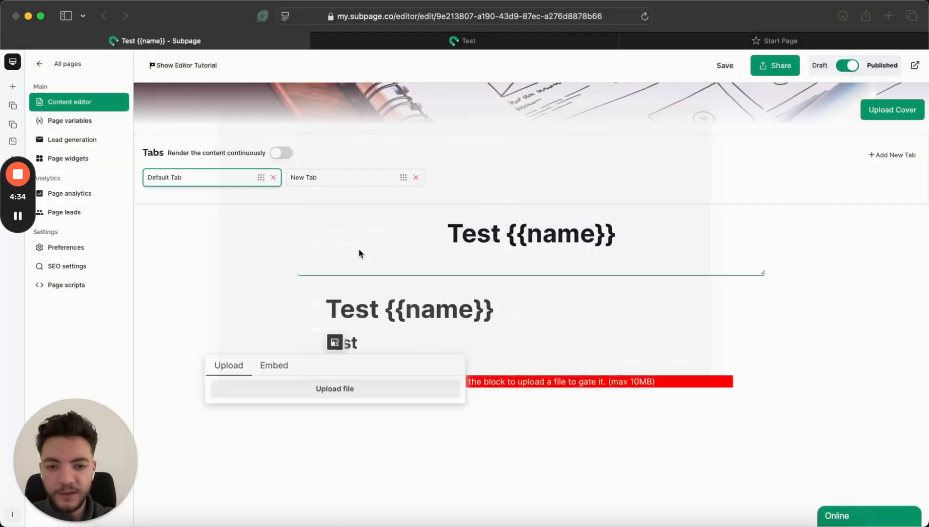
{"action": "scroll", "coordinate": [530, 300], "scroll_direction": "down", "scroll_amount": 2}
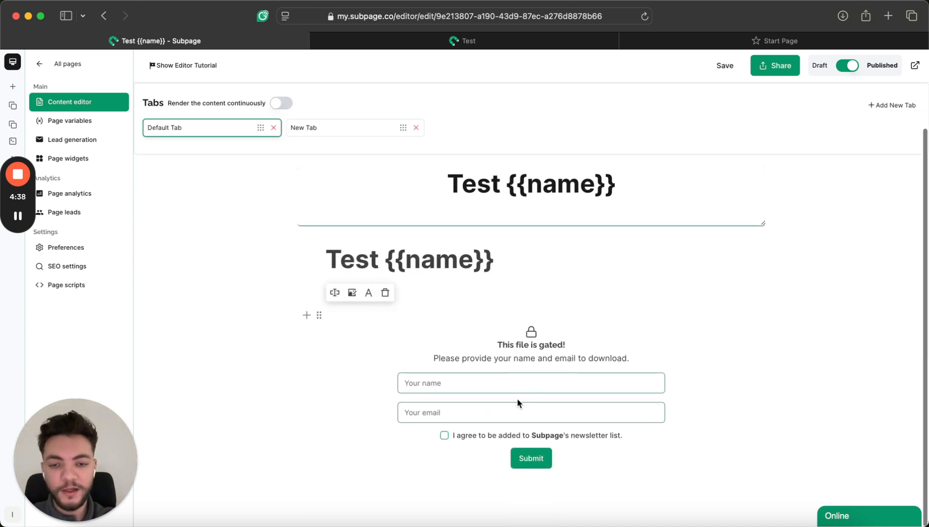
{"action": "left_click", "coordinate": [379, 348]}
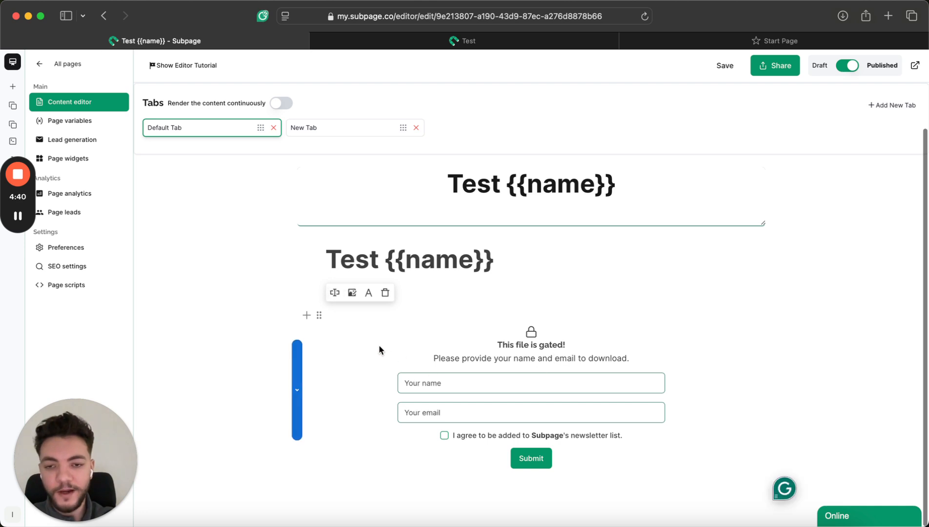
{"action": "key", "text": "BackSpace"}
Add a Gated Link block with a URL, delete it, and save the page.
{"action": "type", "text": "/gate"}
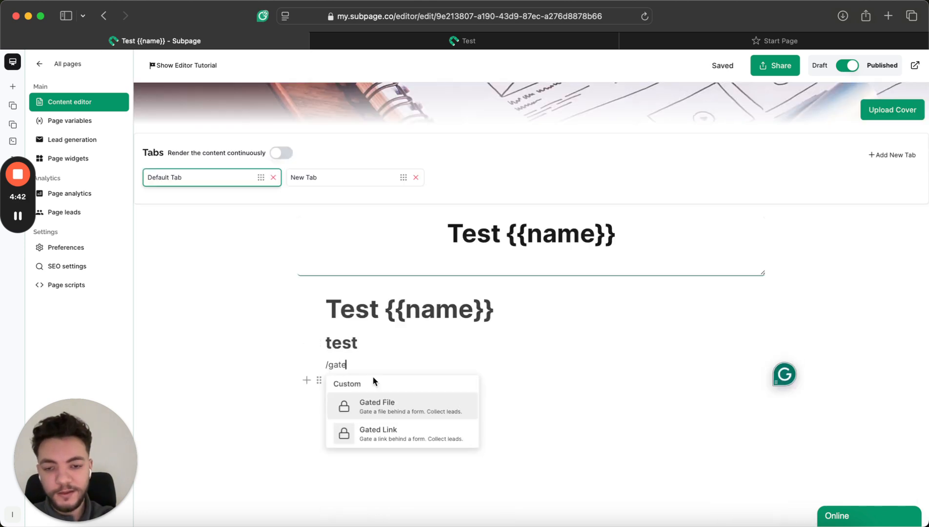
{"action": "left_click", "coordinate": [357, 441]}
{"action": "left_click", "coordinate": [700, 385]}
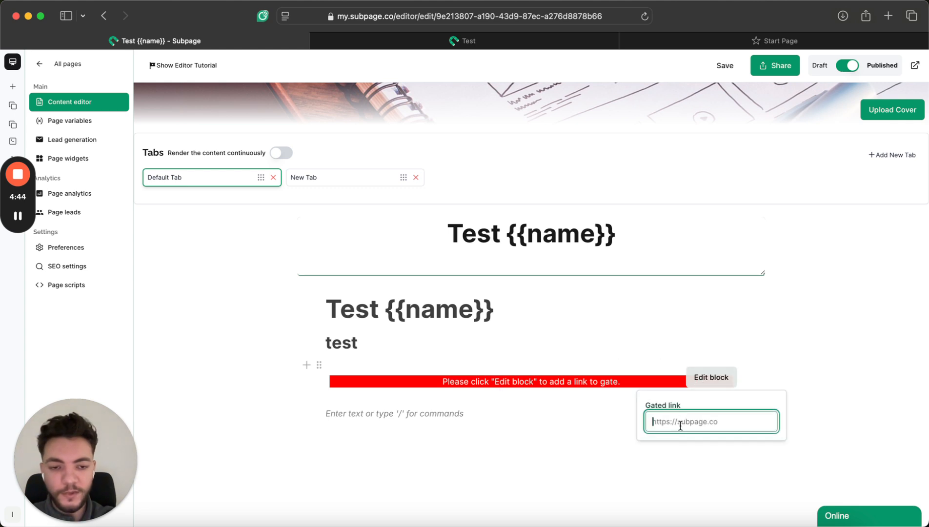
{"action": "type", "text": "https://subpage.co"}
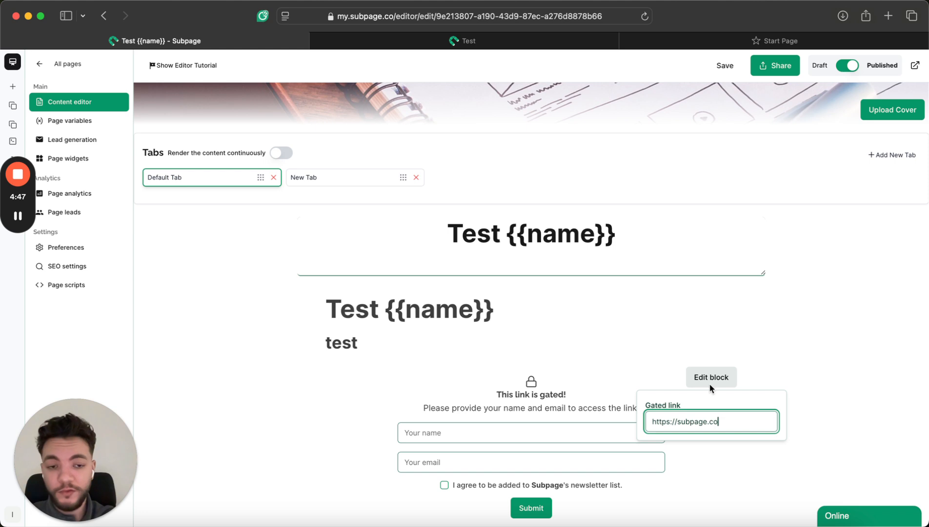
{"action": "left_click", "coordinate": [848, 339]}
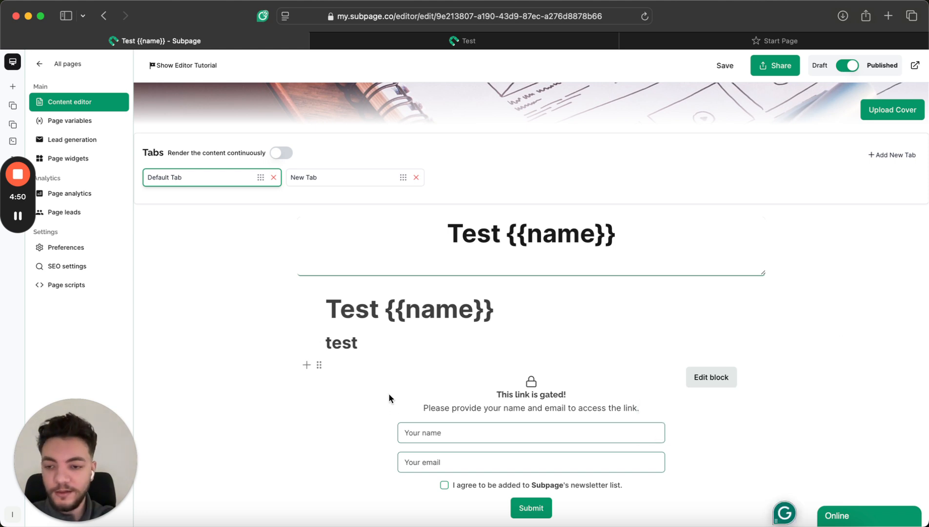
{"action": "key", "text": "BackSpace"}
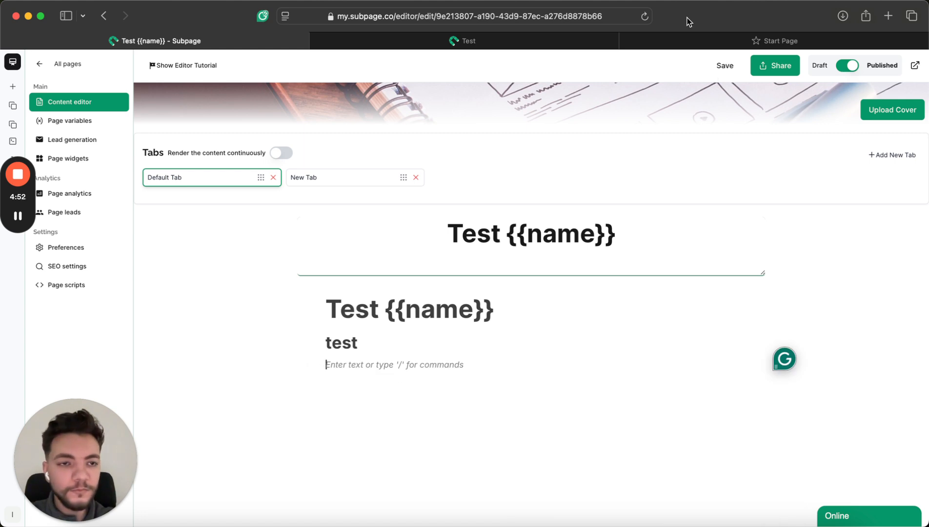
{"action": "left_click", "coordinate": [721, 67]}
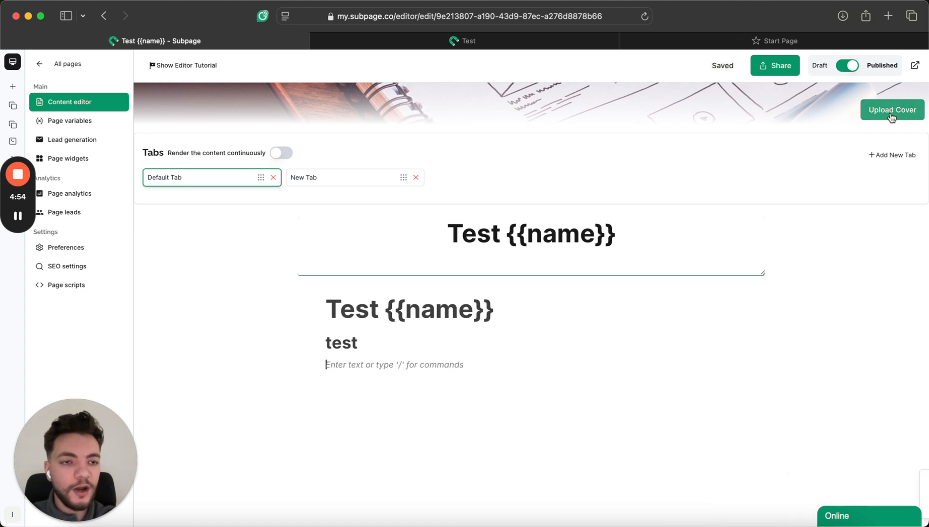
Turn on continuous tab rendering, save, and reload the live page to view both tabs.
{"action": "left_click", "coordinate": [286, 155]}
{"action": "left_click", "coordinate": [725, 66]}
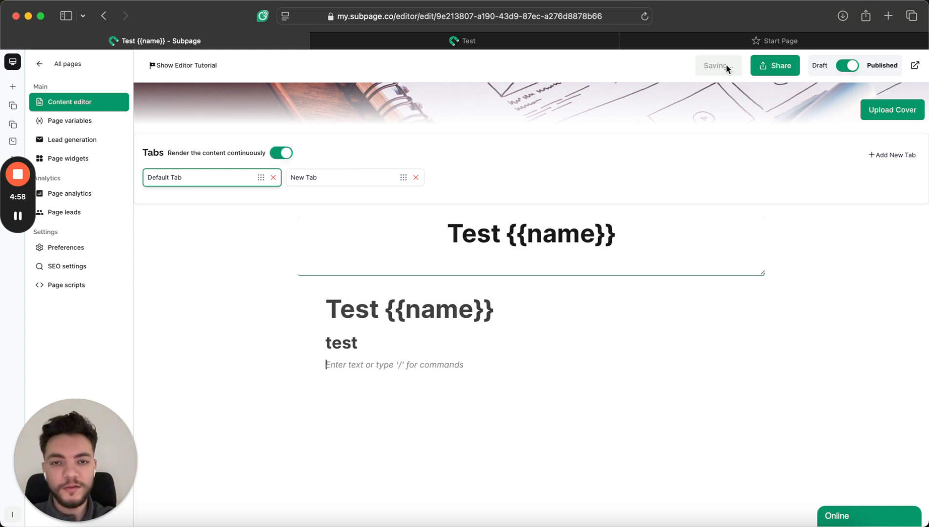
{"action": "left_click", "coordinate": [463, 41]}
{"action": "left_click", "coordinate": [253, 130]}
{"action": "key", "text": "super+r"}
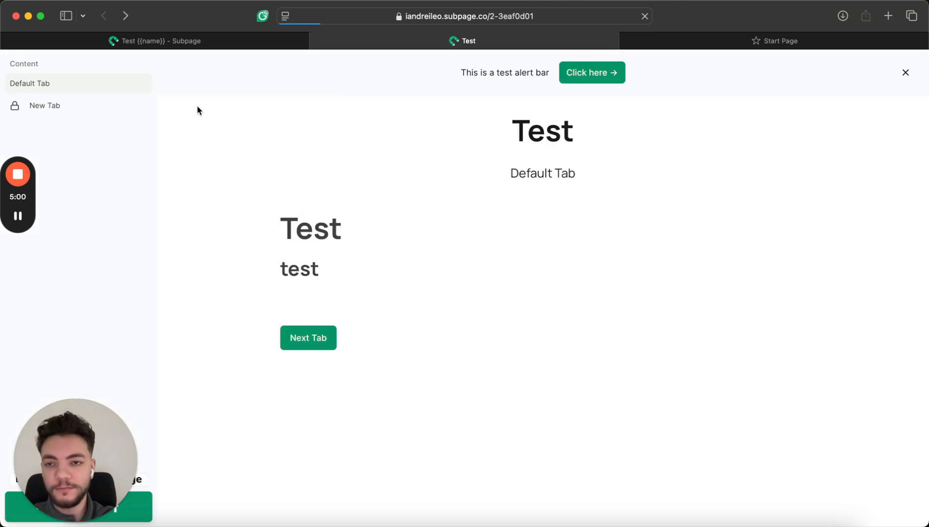
{"action": "scroll", "coordinate": [369, 274], "scroll_direction": "down", "scroll_amount": 3}
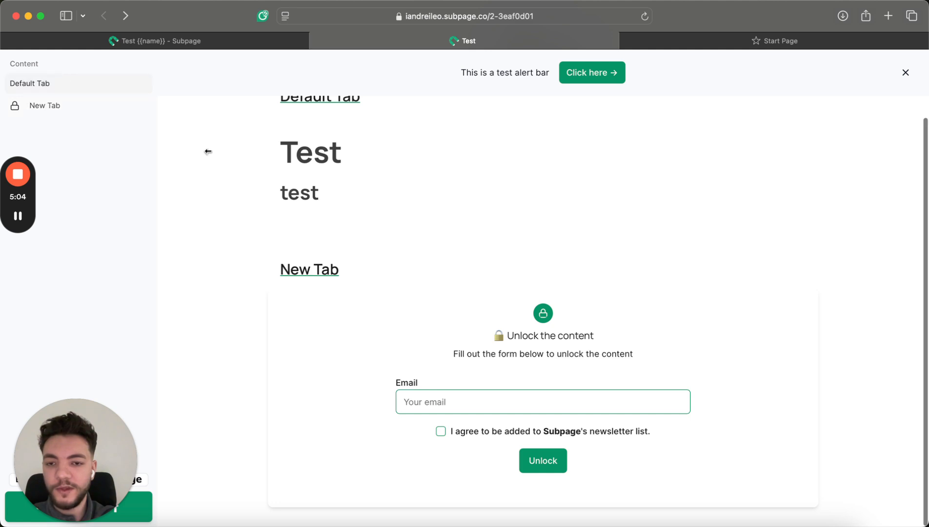
{"action": "scroll", "coordinate": [313, 225], "scroll_direction": "up", "scroll_amount": 3}
{"action": "left_click", "coordinate": [200, 41]}
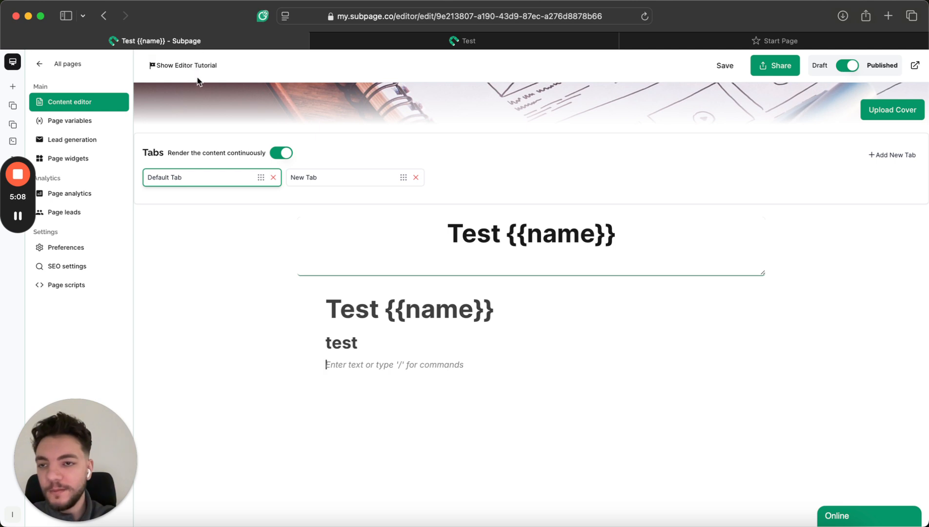
Save with Cmd+S and browse page variables, lead generation, widgets and analytics before returning to content.
{"action": "key", "text": "super+s"}
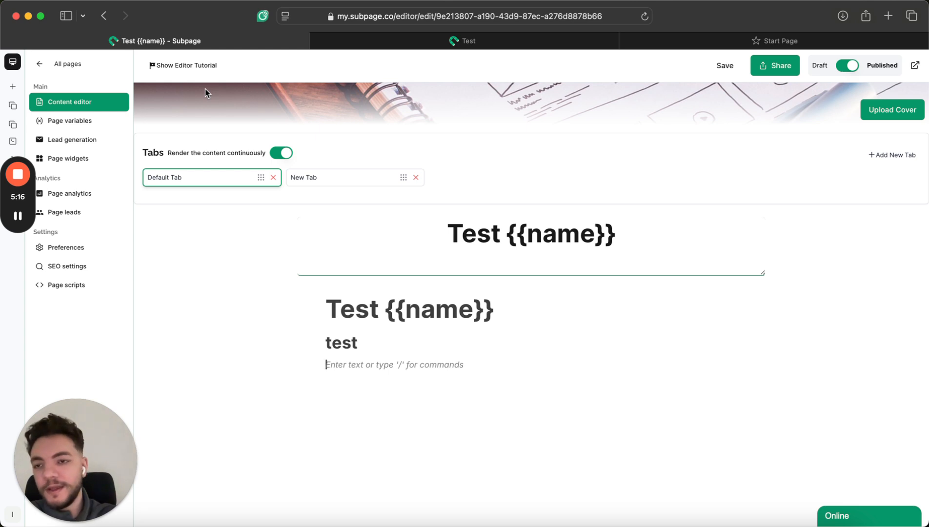
{"action": "left_click", "coordinate": [97, 121]}
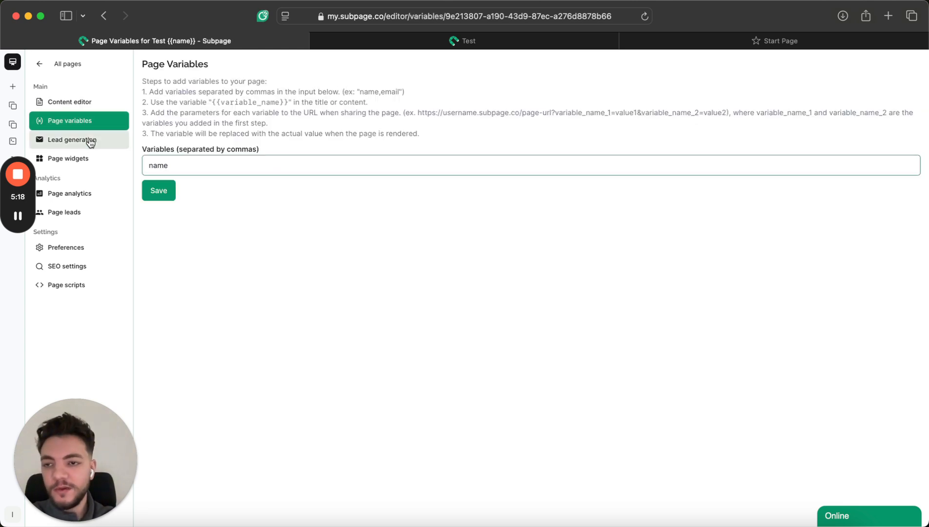
{"action": "left_click", "coordinate": [89, 141]}
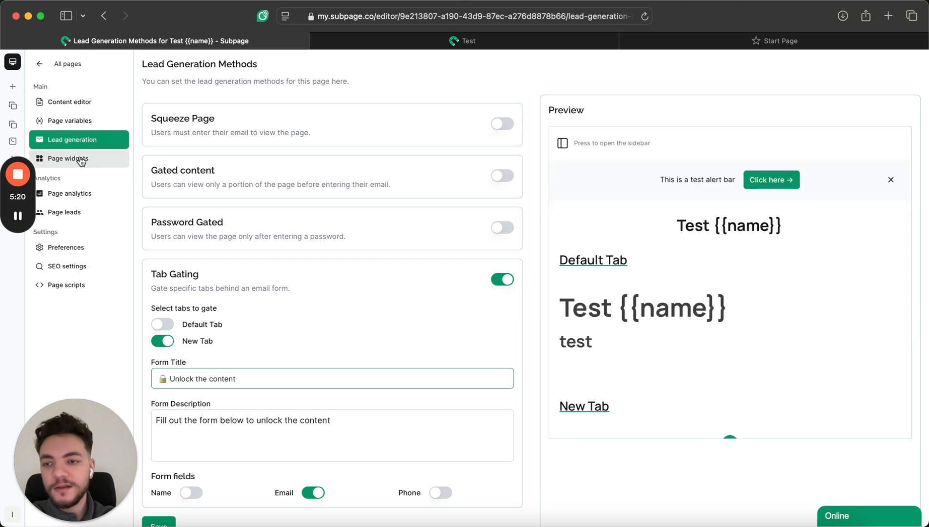
{"action": "left_click", "coordinate": [80, 159]}
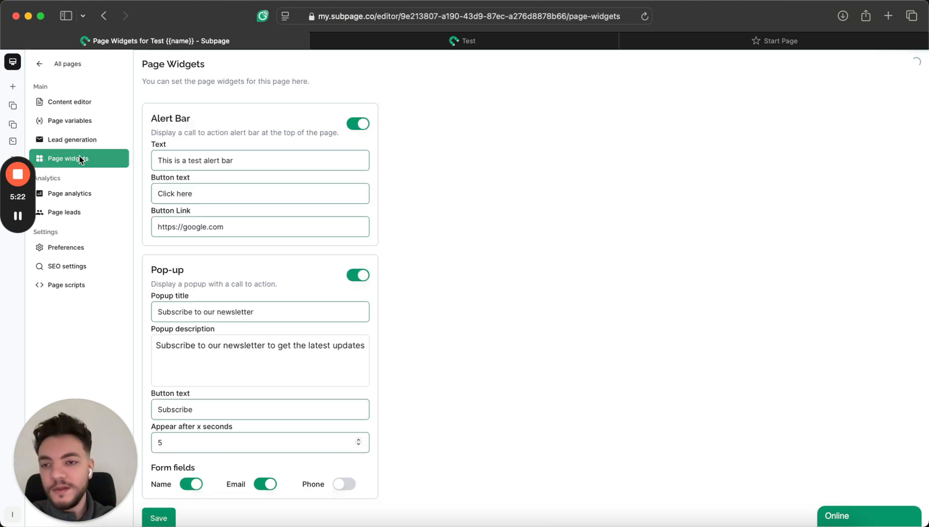
{"action": "left_click", "coordinate": [74, 194]}
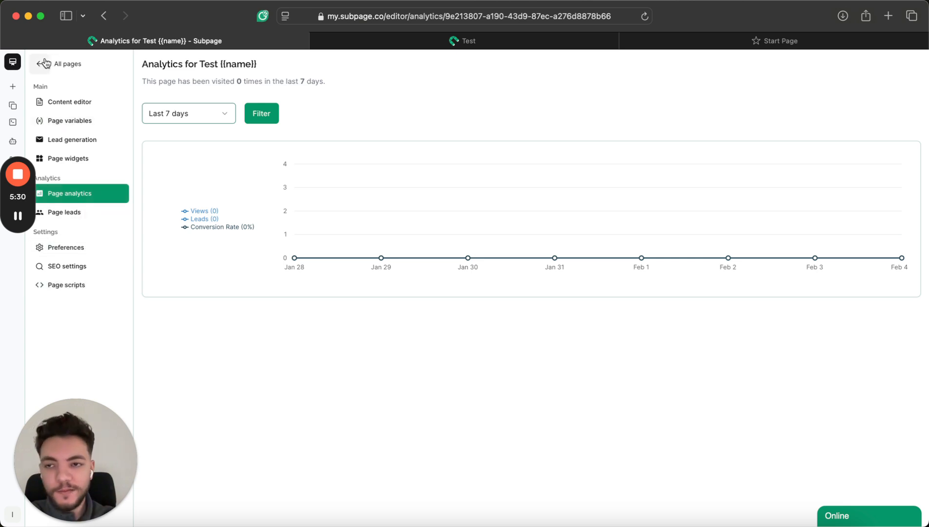
{"action": "left_click", "coordinate": [71, 164]}
{"action": "left_click", "coordinate": [86, 103]}
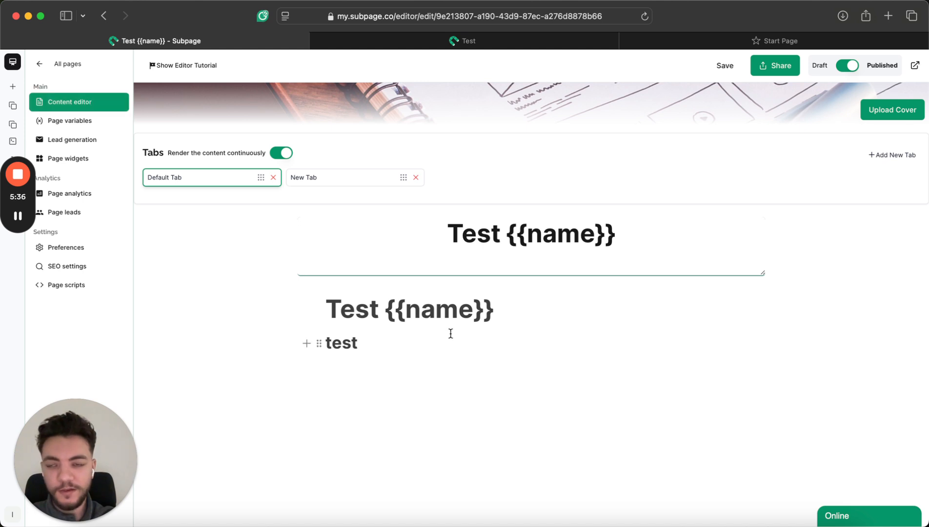
Re-save the lead generation settings, switch off continuous tab rendering, and bring up the live page.
{"action": "left_click", "coordinate": [75, 142]}
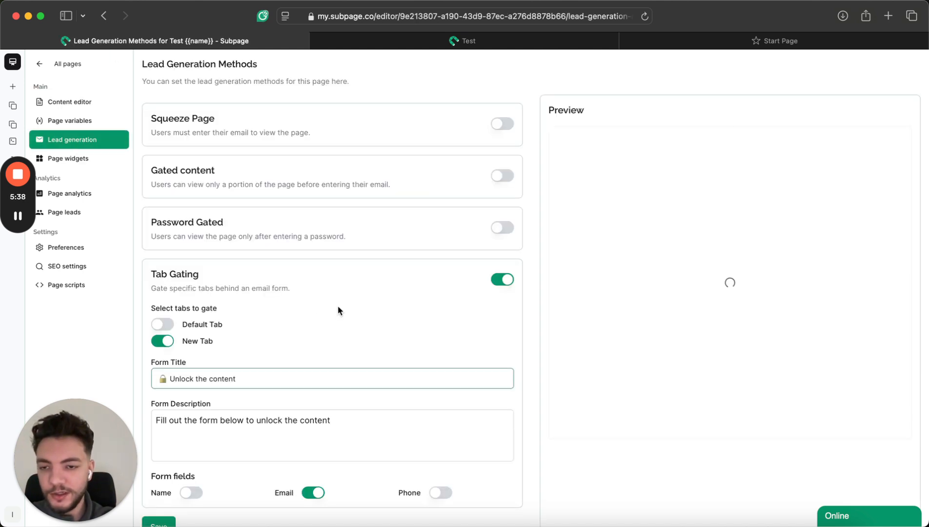
{"action": "left_click", "coordinate": [157, 510]}
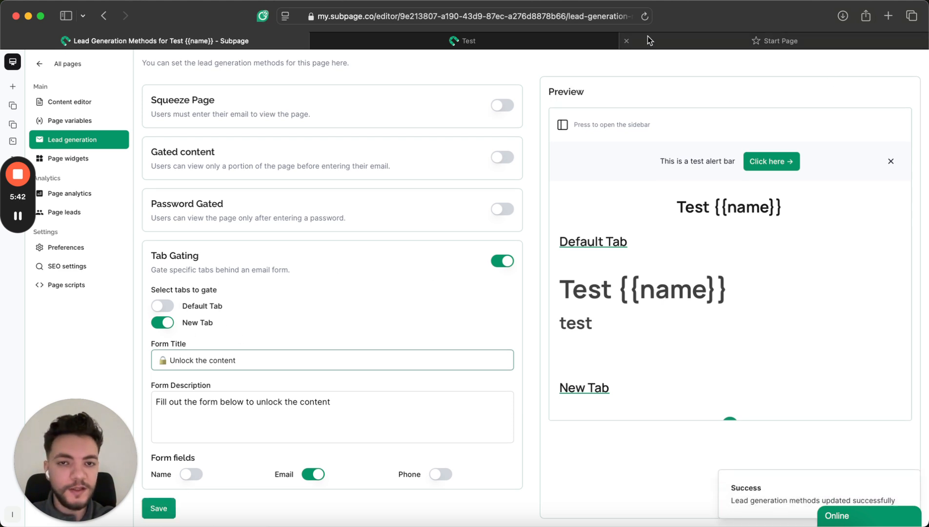
{"action": "left_click", "coordinate": [83, 104]}
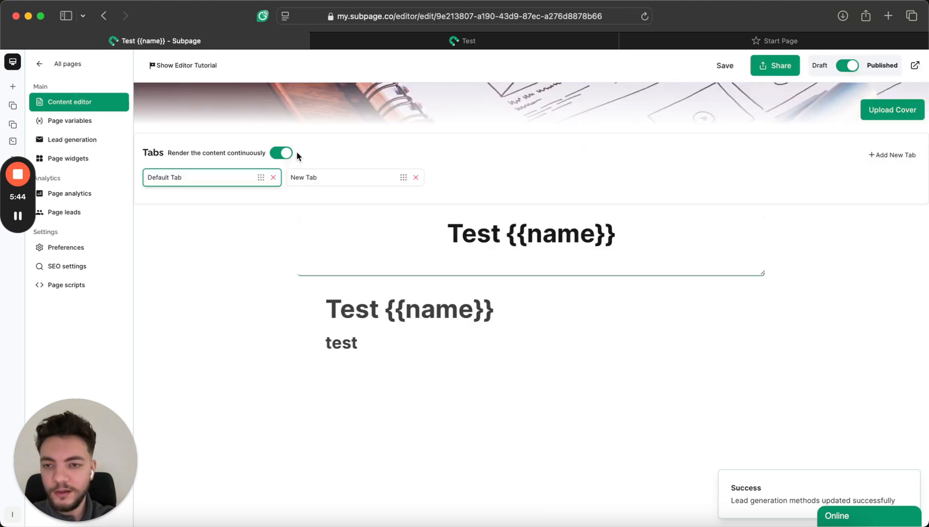
{"action": "left_click", "coordinate": [724, 65]}
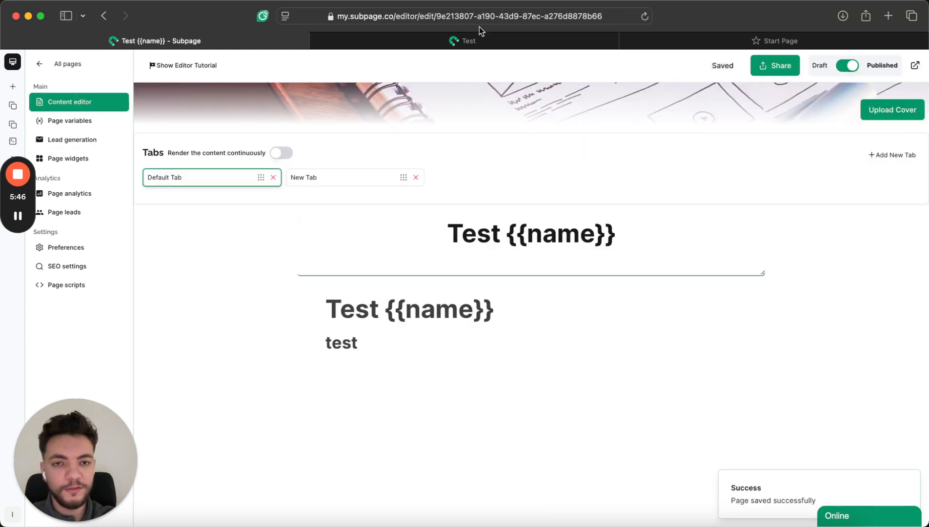
{"action": "left_click", "coordinate": [462, 40]}
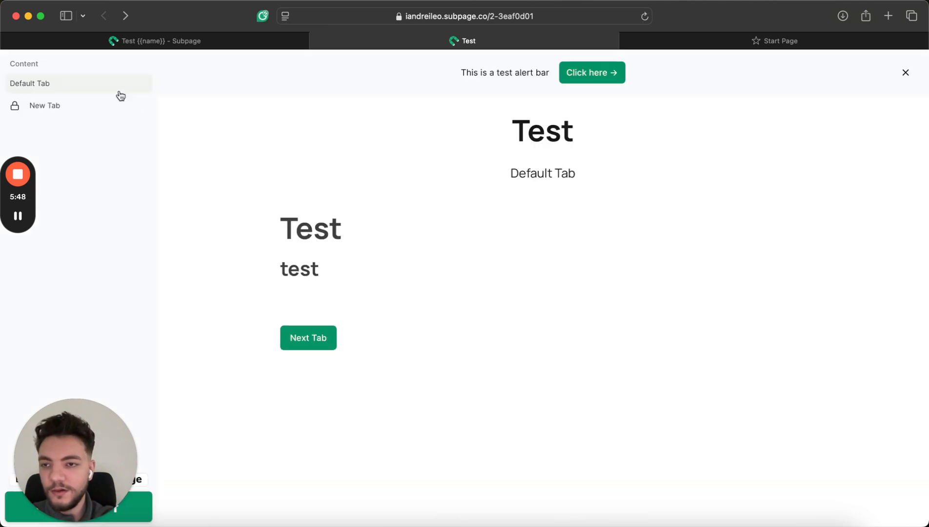
Unlock New Tab by entering an email address and ticking the newsletter consent box.
{"action": "left_click", "coordinate": [101, 105]}
{"action": "left_click", "coordinate": [543, 308]}
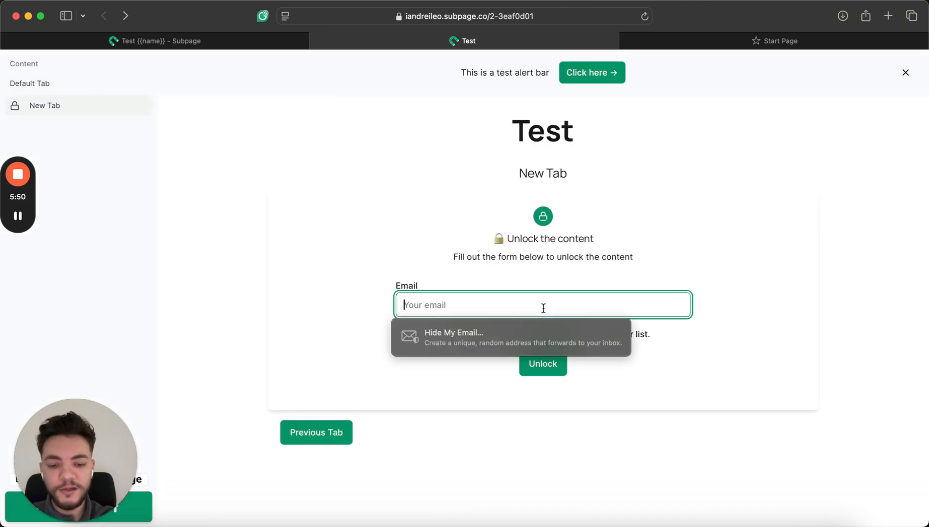
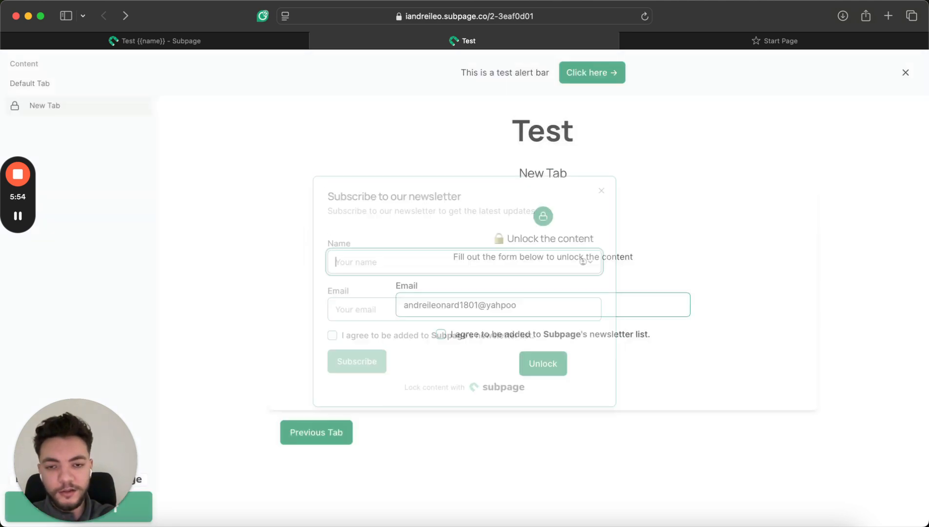
{"action": "left_click", "coordinate": [526, 307]}
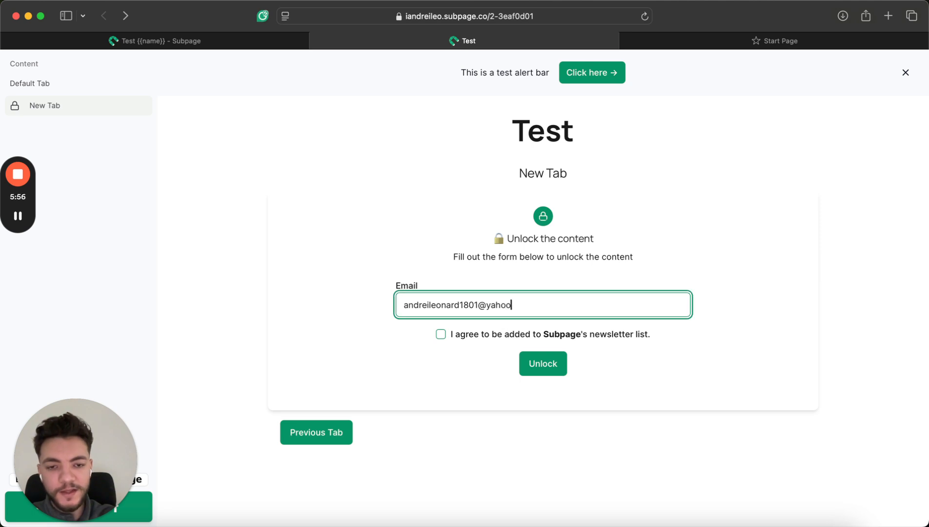
{"action": "left_click", "coordinate": [464, 338]}
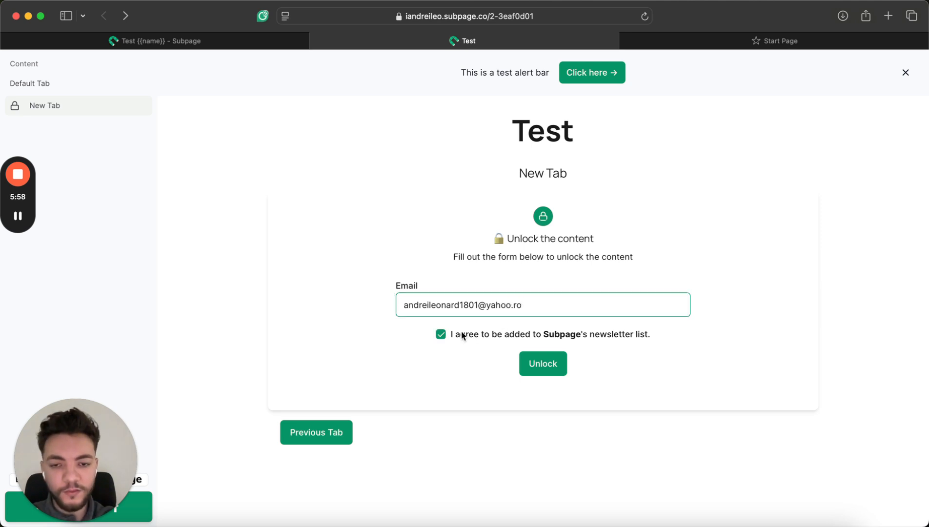
{"action": "left_click", "coordinate": [556, 367]}
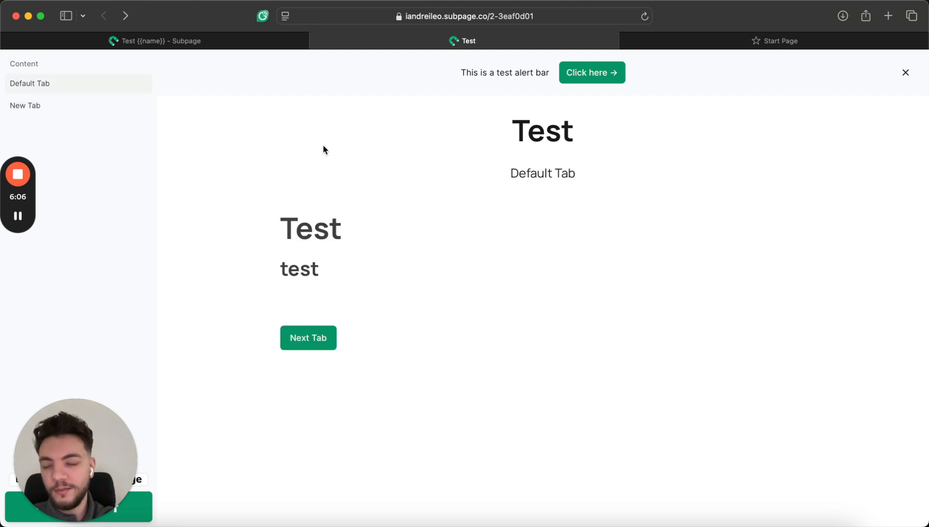
Switch between Default Tab and New Tab to confirm it stays unlocked, then open Page leads.
{"action": "left_click", "coordinate": [114, 111]}
{"action": "left_click", "coordinate": [106, 86]}
{"action": "left_click", "coordinate": [103, 104]}
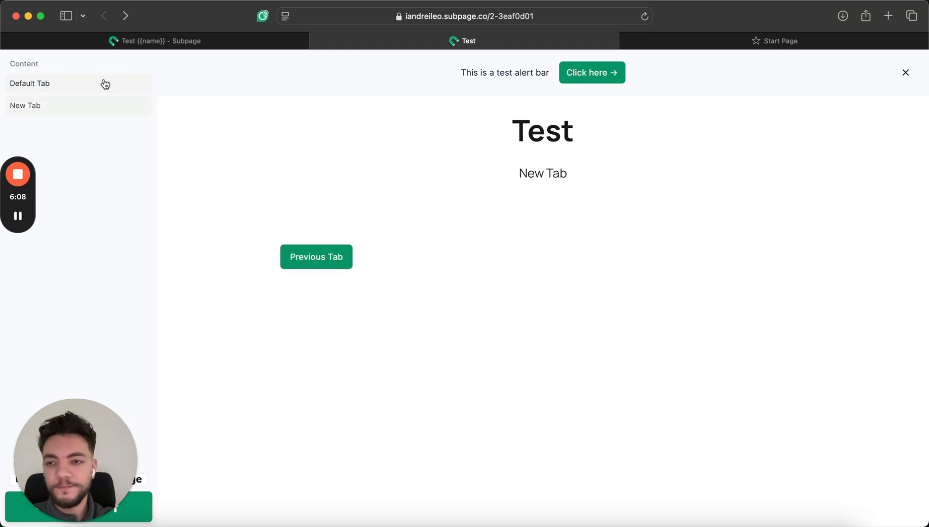
{"action": "left_click", "coordinate": [105, 87]}
{"action": "left_click", "coordinate": [97, 109]}
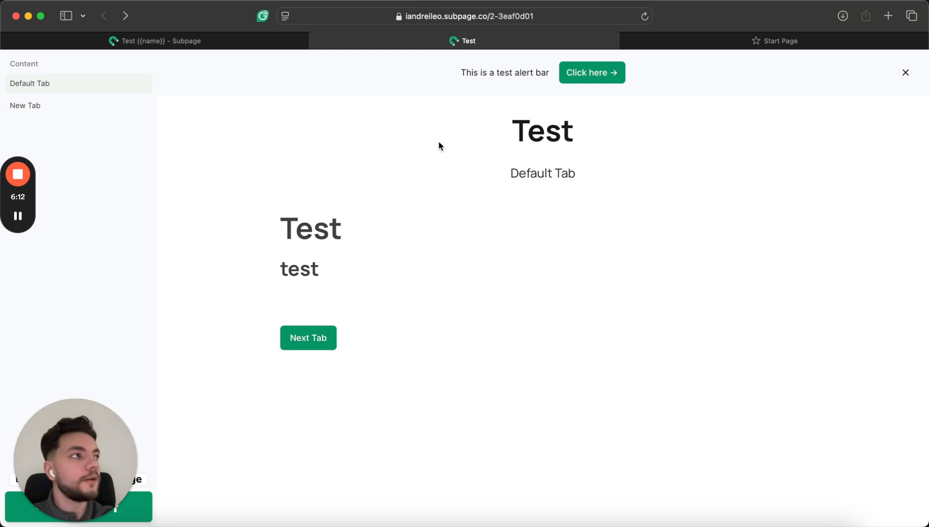
{"action": "left_click", "coordinate": [77, 100]}
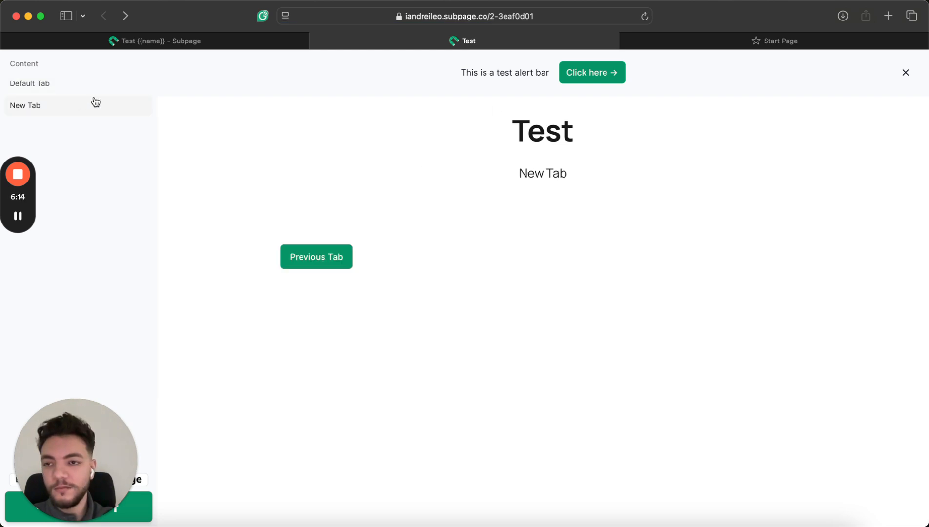
{"action": "left_click", "coordinate": [106, 110]}
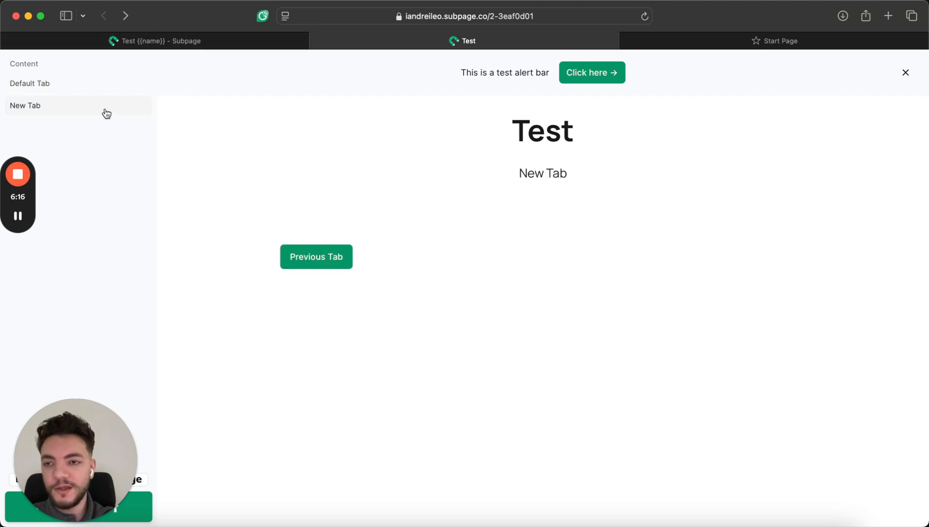
{"action": "left_click", "coordinate": [112, 85]}
{"action": "left_click", "coordinate": [110, 109]}
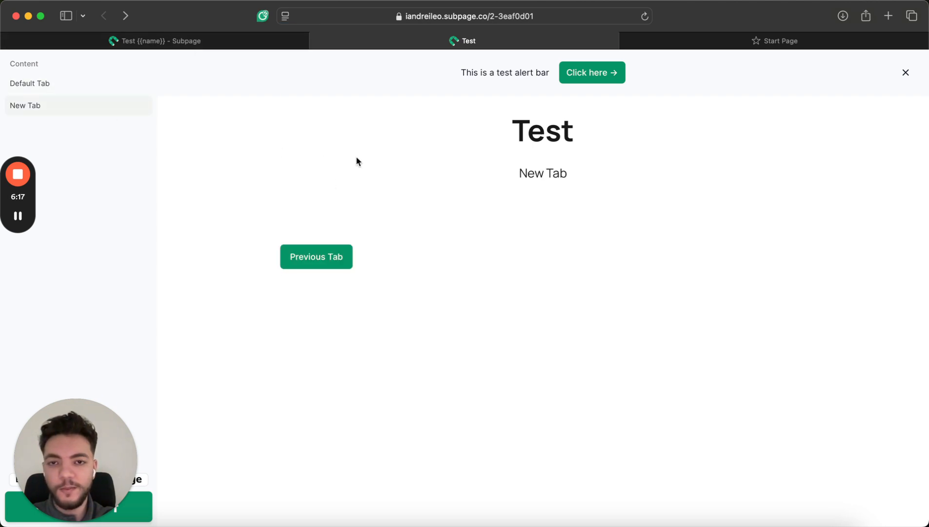
{"action": "left_click", "coordinate": [233, 43]}
{"action": "left_click", "coordinate": [87, 211]}
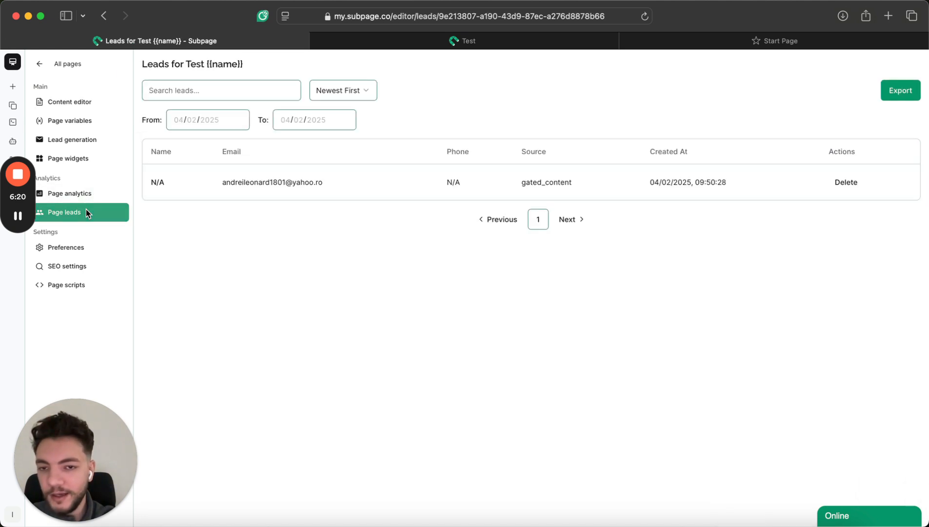
Select the captured lead's email, then return to the My lead magnets list.
{"action": "left_click_drag", "start_coordinate": [207, 182], "coordinate": [397, 179]}
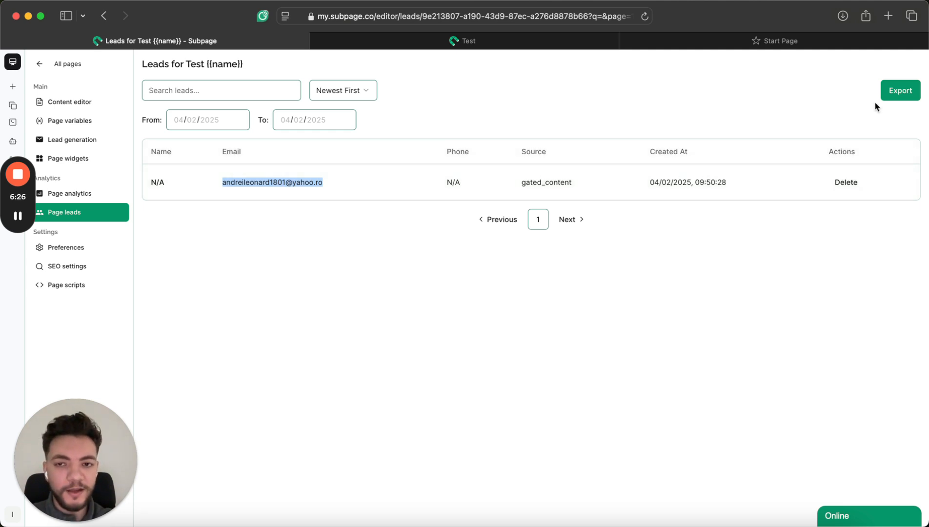
{"action": "left_click", "coordinate": [71, 68]}
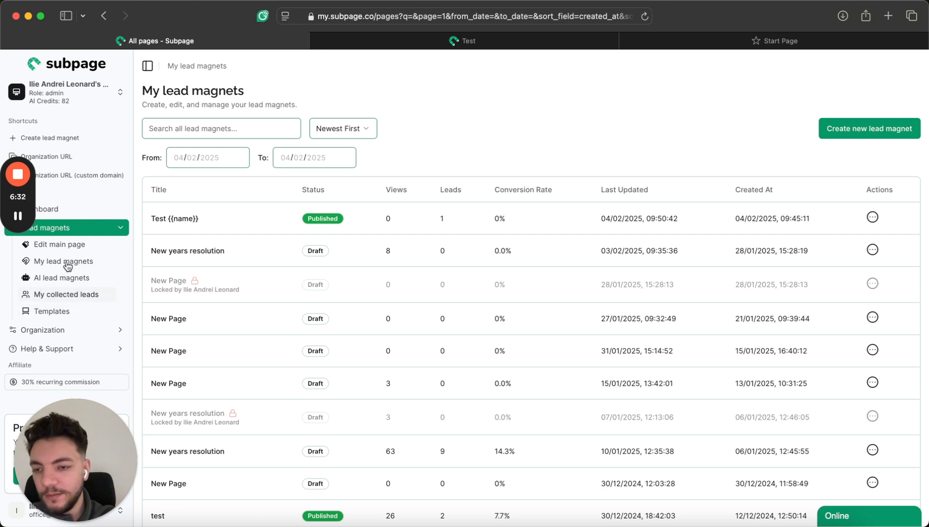
{"action": "left_click", "coordinate": [58, 331]}
{"action": "left_click", "coordinate": [63, 380]}
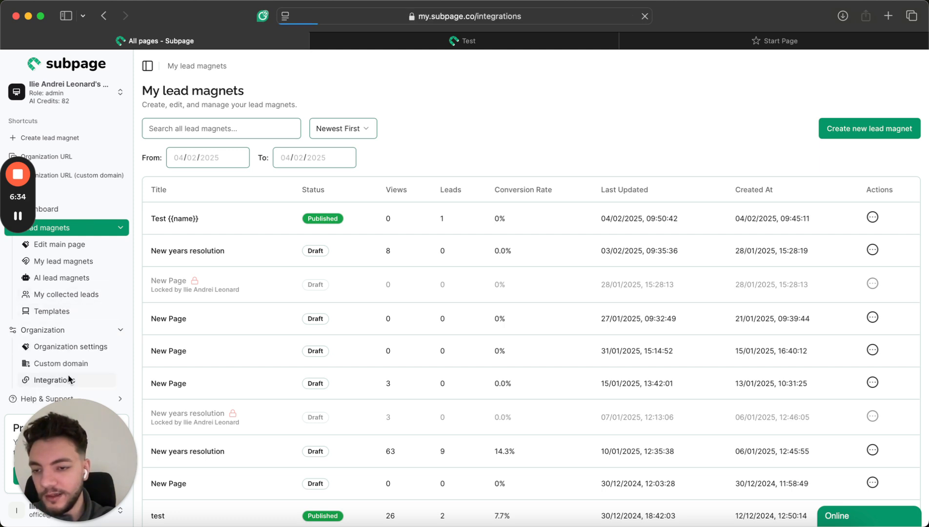
{"action": "scroll", "coordinate": [394, 358], "scroll_direction": "down", "scroll_amount": 2}
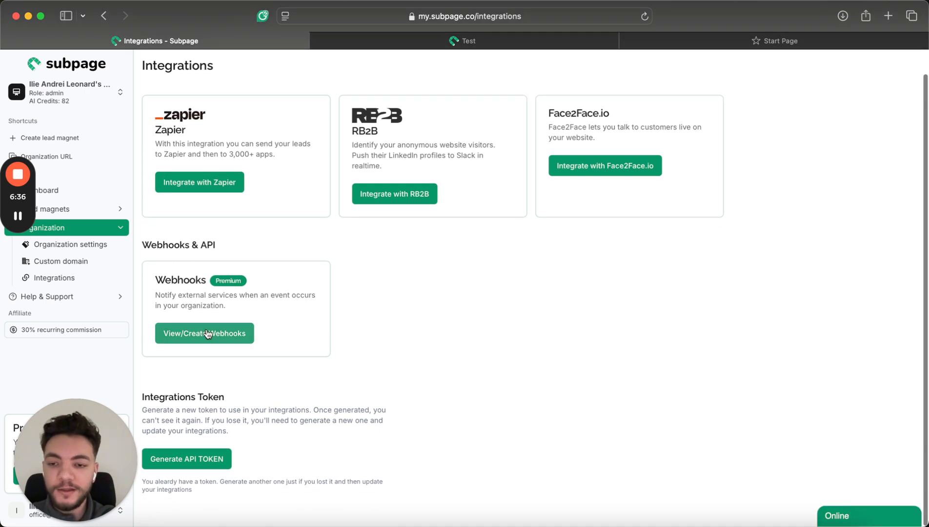
{"action": "left_click", "coordinate": [202, 331]}
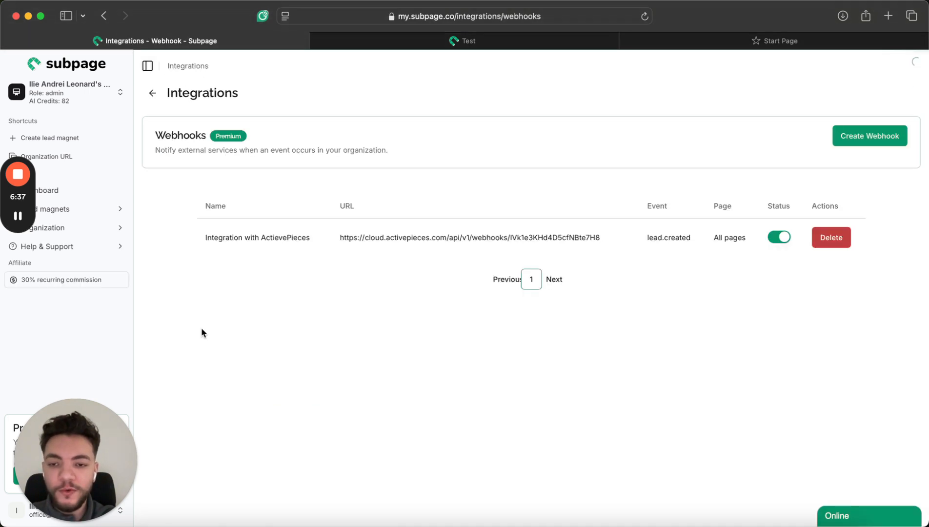
{"action": "triple_click", "coordinate": [402, 237]}
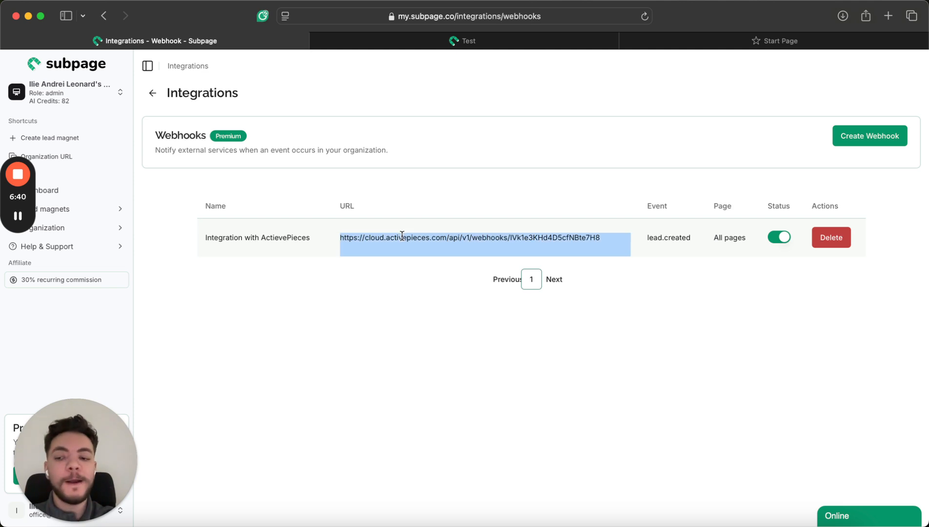
{"action": "left_click", "coordinate": [664, 241]}
{"action": "double_click", "coordinate": [664, 241]}
{"action": "left_click", "coordinate": [664, 240]}
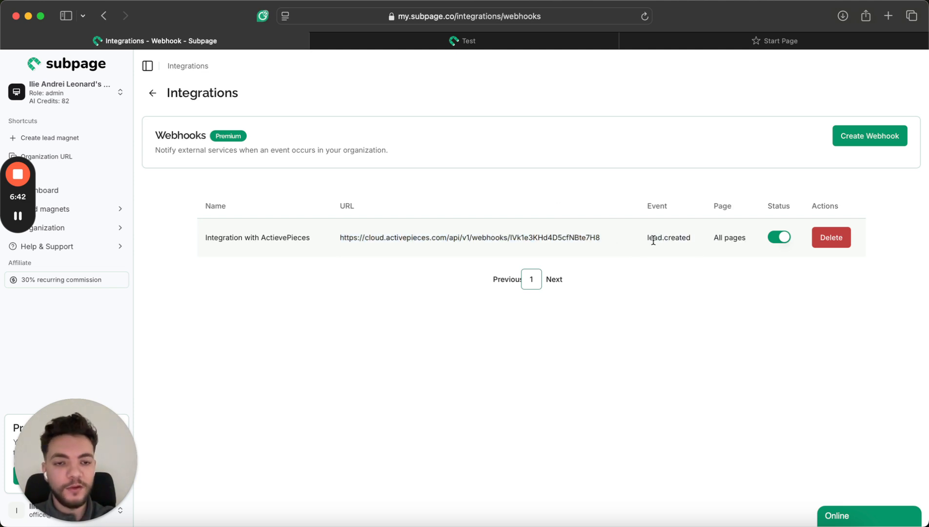
{"action": "triple_click", "coordinate": [576, 234]}
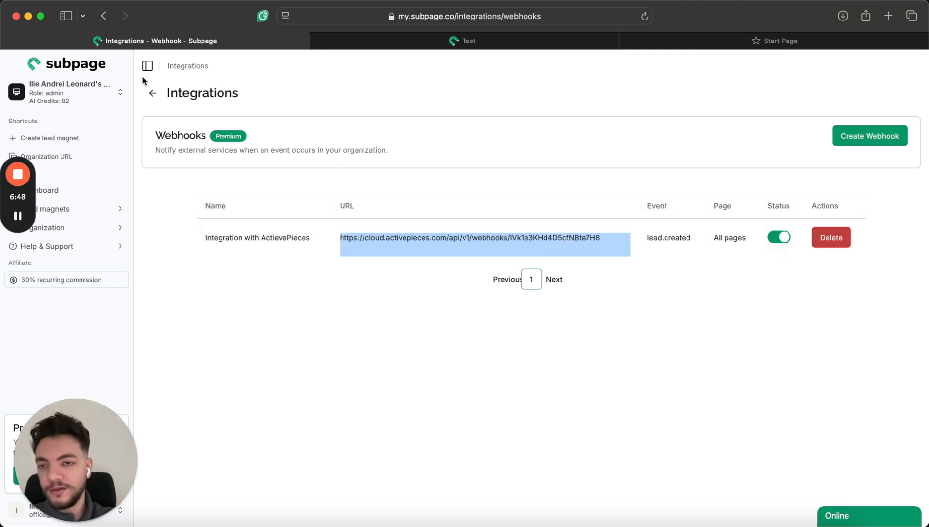
{"action": "left_click", "coordinate": [152, 97]}
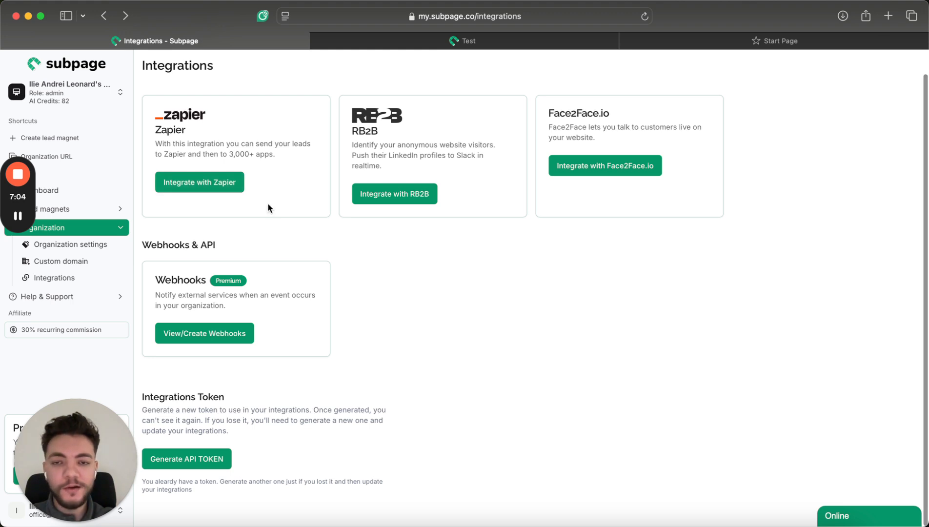
Peek at the RB2B integration, return to Integrations, and expand the Lead magnets list in the sidebar.
{"action": "left_click", "coordinate": [364, 193]}
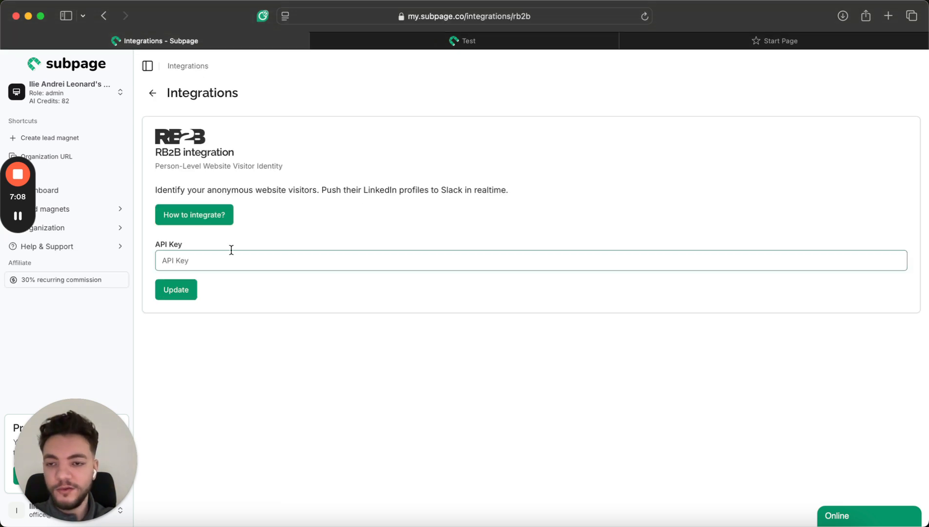
{"action": "left_click", "coordinate": [152, 95]}
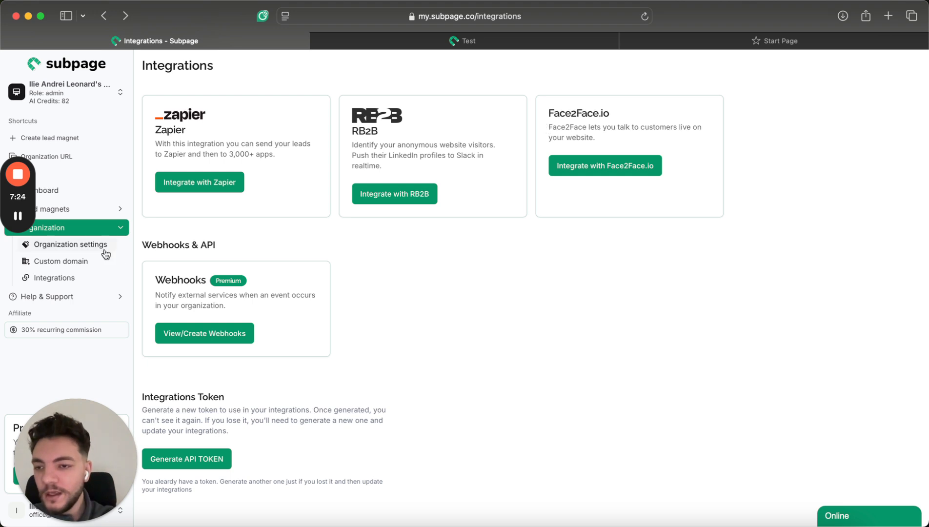
{"action": "left_click", "coordinate": [94, 209]}
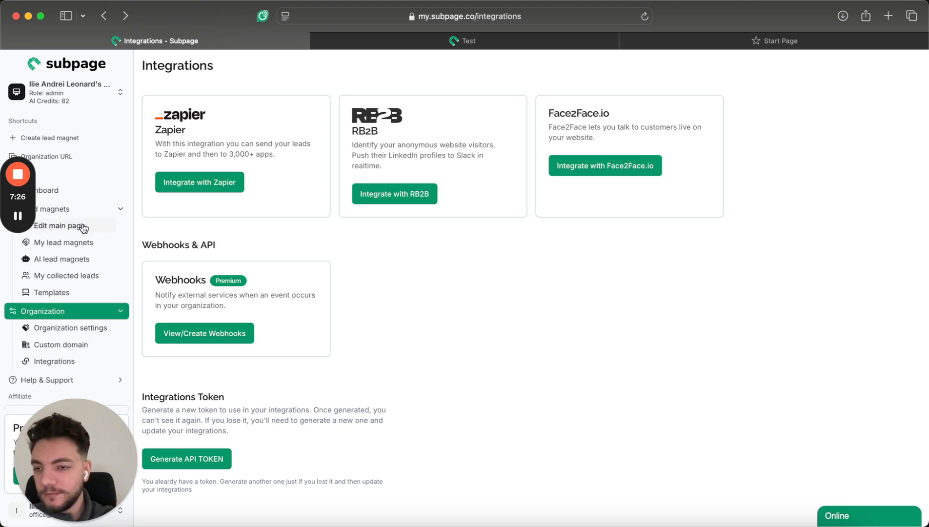
Open the main page editor, select the Welcome heading and paragraph, then go to AI lead magnets.
{"action": "left_click", "coordinate": [83, 225]}
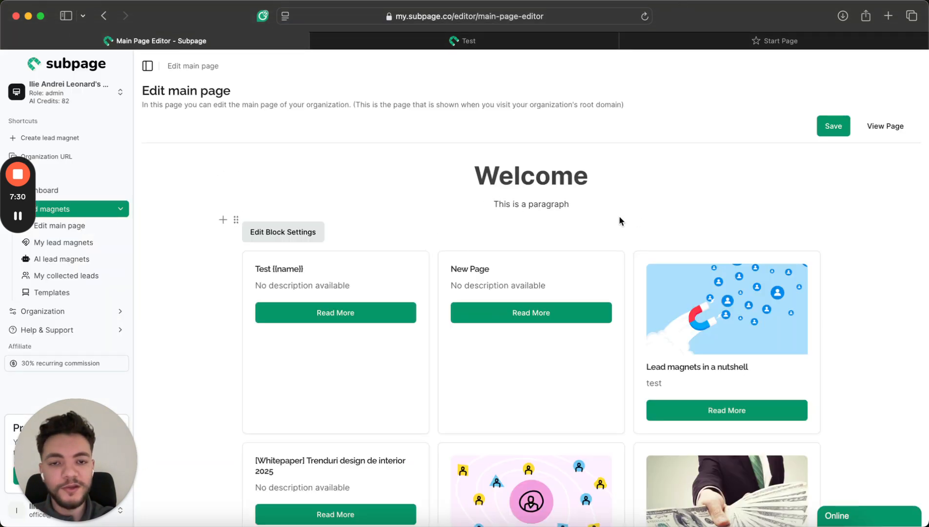
{"action": "left_click_drag", "start_coordinate": [469, 171], "coordinate": [598, 204]}
{"action": "left_click", "coordinate": [598, 204]}
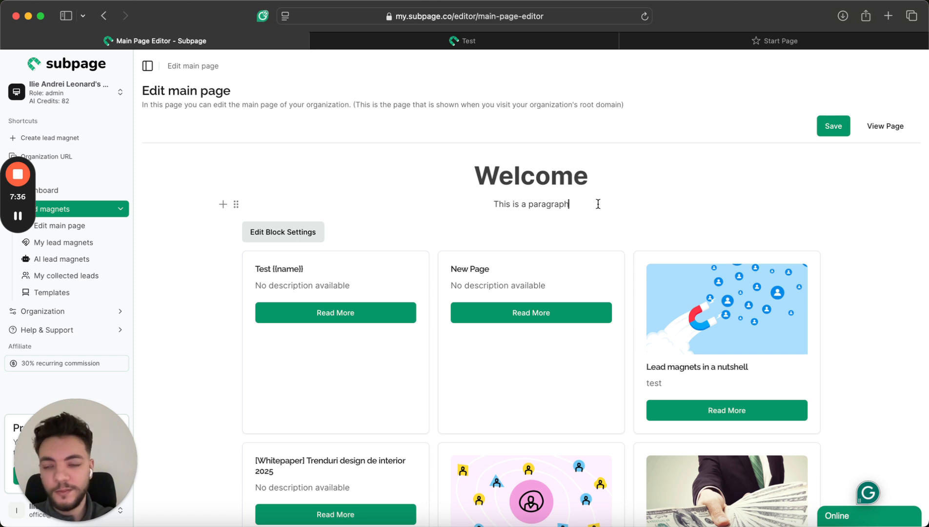
{"action": "left_click", "coordinate": [81, 260]}
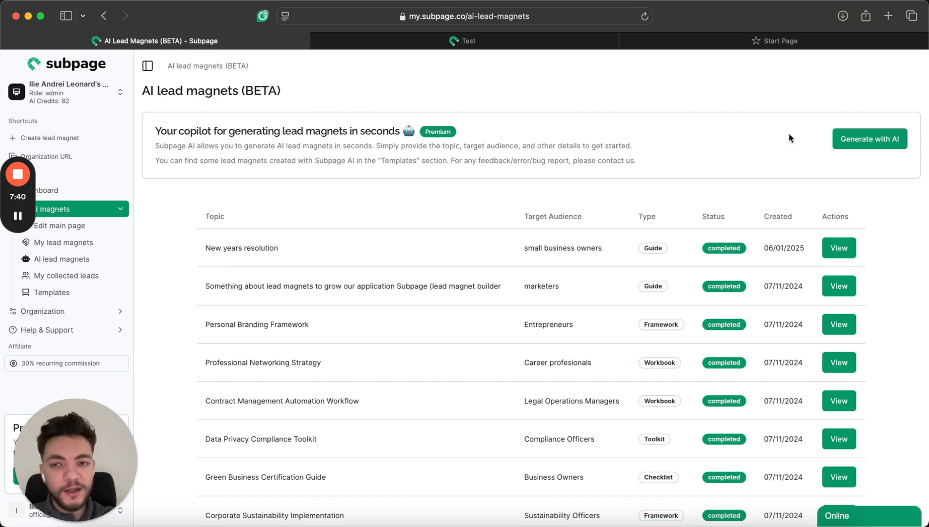
Open and dismiss the Generate with AI form, then view My collected leads.
{"action": "left_click", "coordinate": [867, 142]}
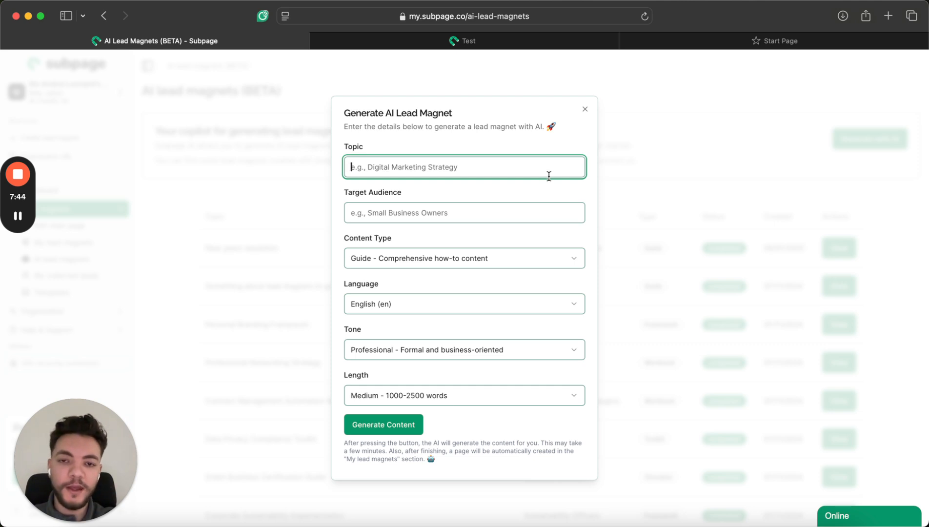
{"action": "left_click", "coordinate": [698, 254]}
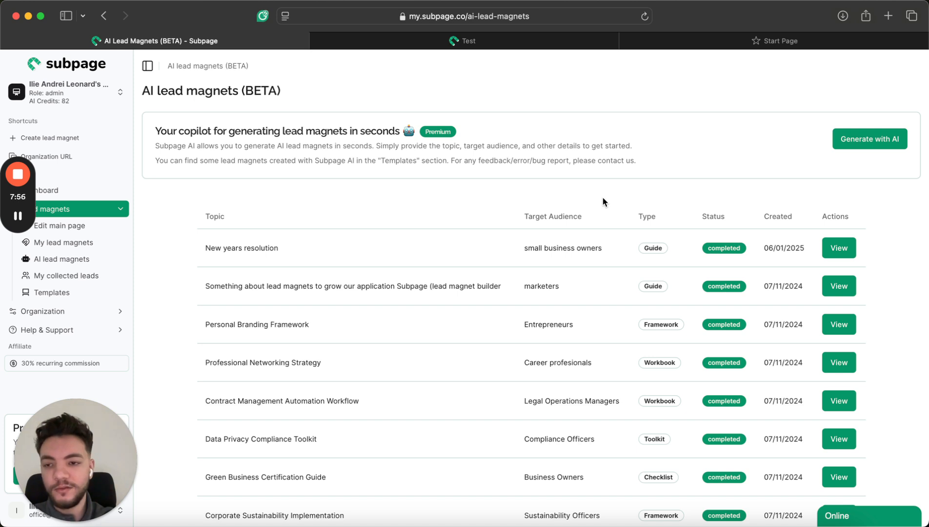
{"action": "left_click", "coordinate": [100, 276]}
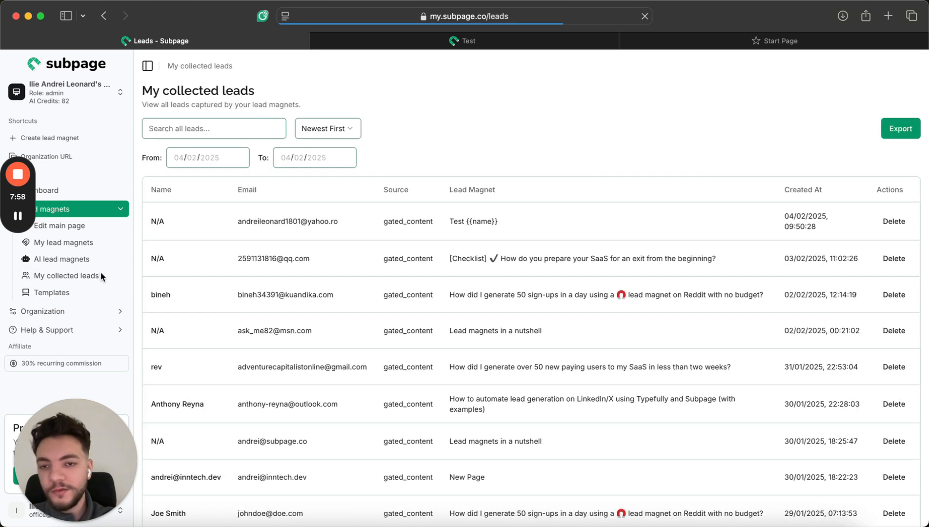
Preview the Content Repurposing Framework template, then create a page from the User Research Methodology template.
{"action": "left_click", "coordinate": [76, 291]}
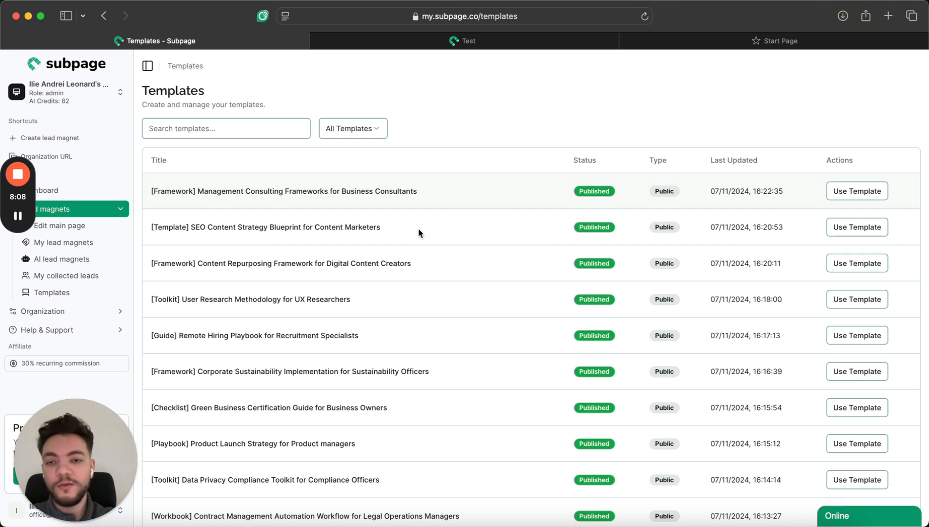
{"action": "scroll", "coordinate": [439, 249], "scroll_direction": "down", "scroll_amount": 3}
{"action": "scroll", "coordinate": [438, 249], "scroll_direction": "up", "scroll_amount": 3}
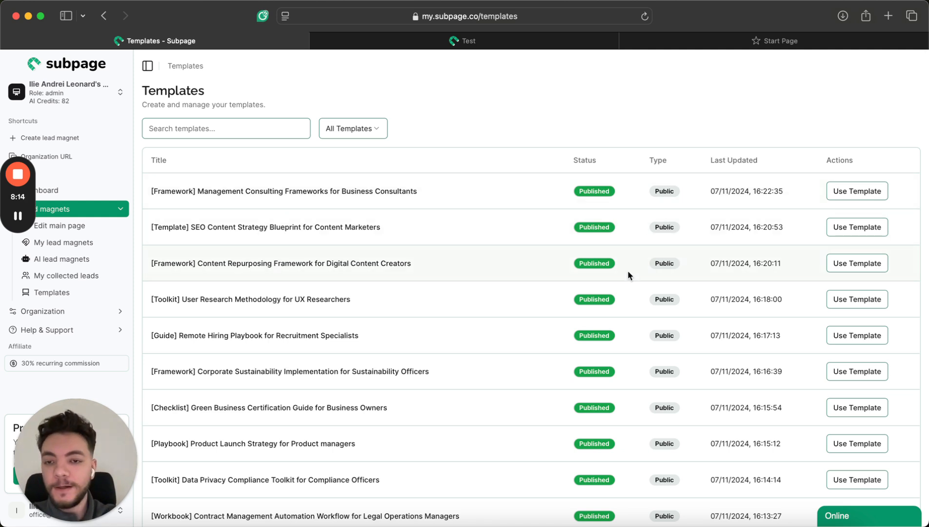
{"action": "scroll", "coordinate": [376, 239], "scroll_direction": "down", "scroll_amount": 2}
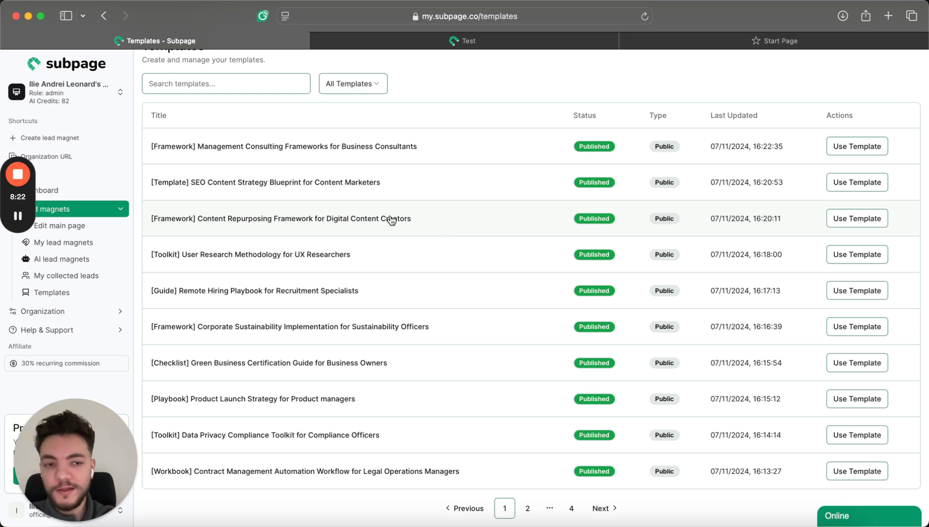
{"action": "left_click", "coordinate": [349, 219]}
{"action": "scroll", "coordinate": [441, 318], "scroll_direction": "down", "scroll_amount": 20}
{"action": "scroll", "coordinate": [441, 318], "scroll_direction": "up", "scroll_amount": 20}
{"action": "left_click", "coordinate": [39, 66]}
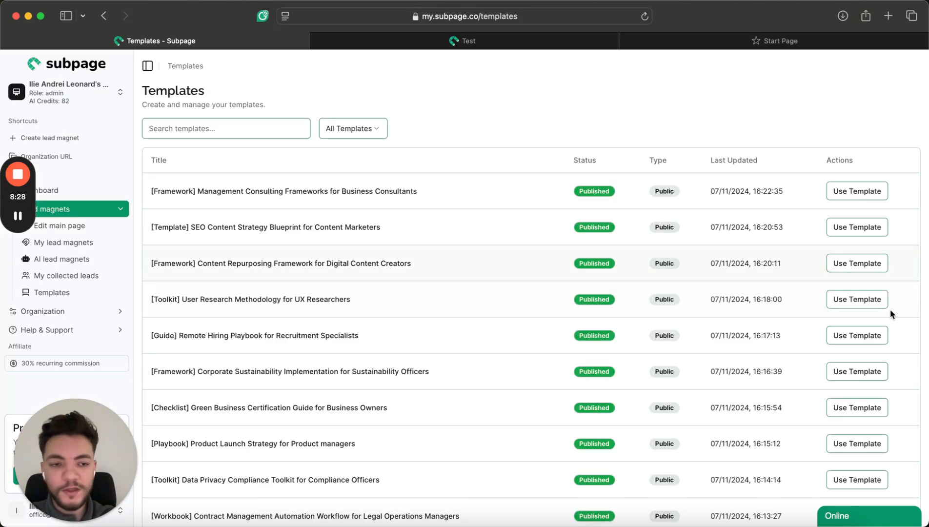
{"action": "left_click", "coordinate": [852, 293]}
{"action": "left_click", "coordinate": [575, 281]}
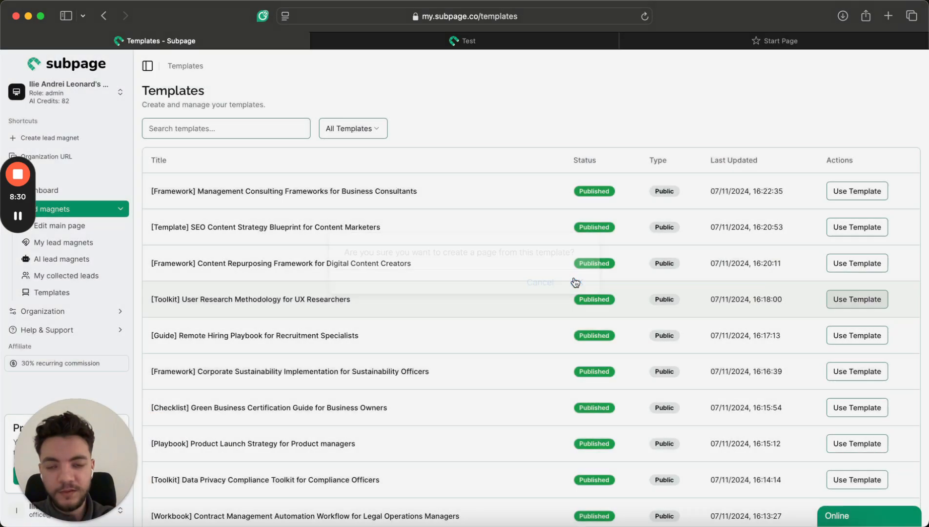
Review the new page's Next Steps section, then open its Lead generation settings.
{"action": "scroll", "coordinate": [421, 321], "scroll_direction": "down", "scroll_amount": 15}
{"action": "scroll", "coordinate": [421, 320], "scroll_direction": "up", "scroll_amount": 14}
{"action": "scroll", "coordinate": [421, 321], "scroll_direction": "up", "scroll_amount": 3}
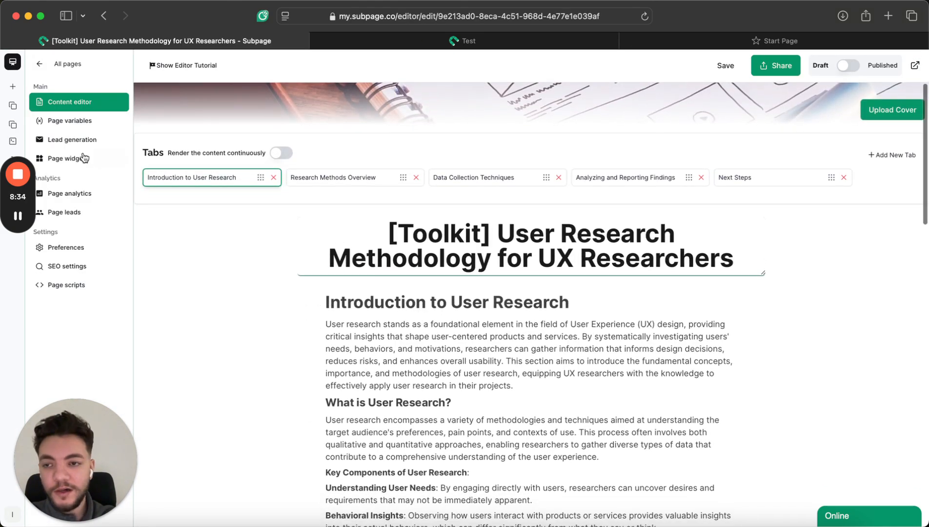
{"action": "left_click", "coordinate": [776, 179]}
{"action": "scroll", "coordinate": [405, 361], "scroll_direction": "down", "scroll_amount": 2}
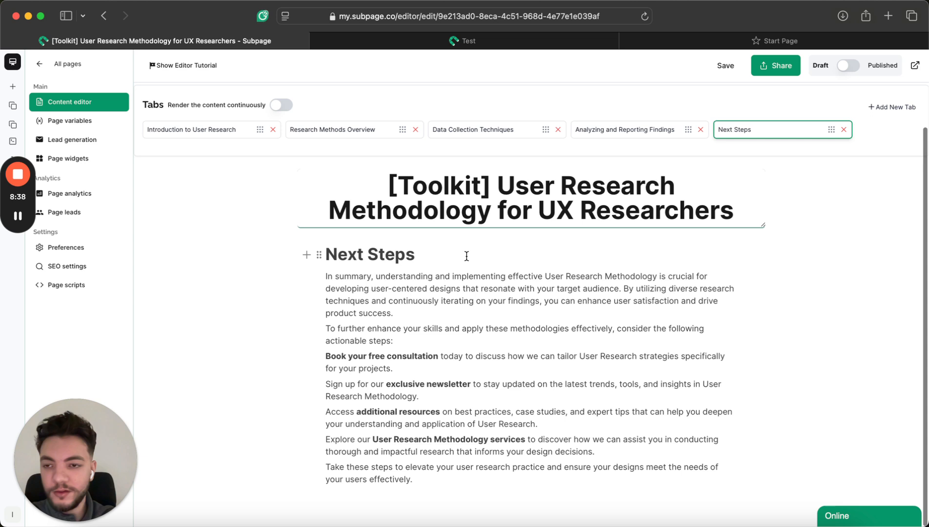
{"action": "left_click", "coordinate": [92, 143]}
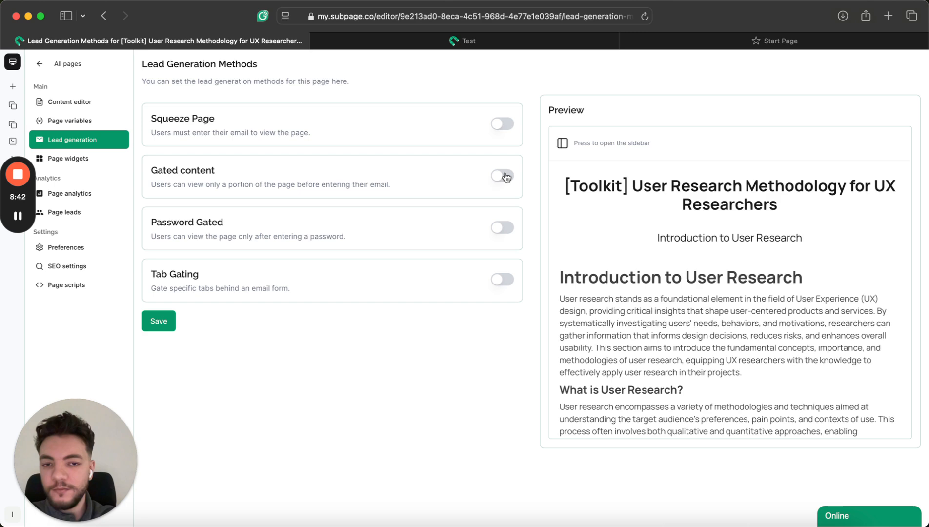
Turn on gated content, save the lead generation settings, and publish the page.
{"action": "left_click", "coordinate": [502, 175]}
{"action": "scroll", "coordinate": [277, 323], "scroll_direction": "down", "scroll_amount": 1}
{"action": "left_click", "coordinate": [158, 503]}
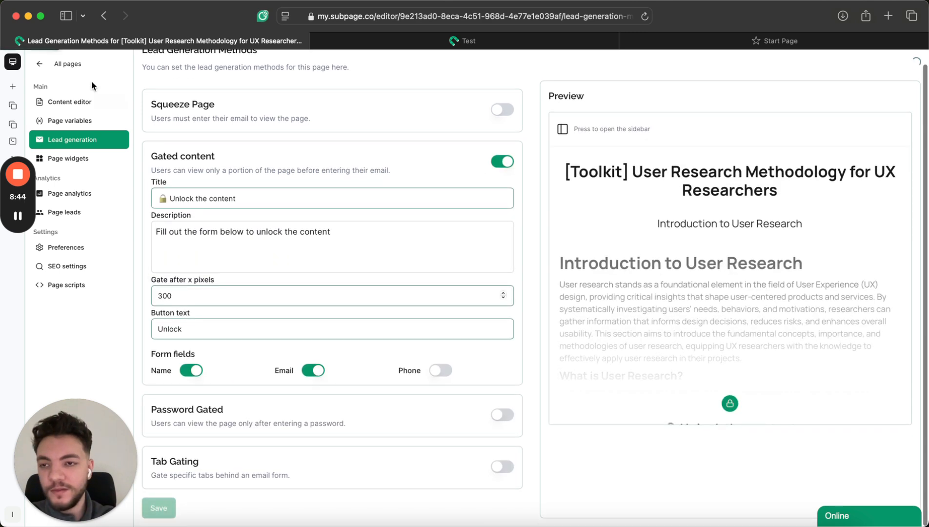
{"action": "left_click", "coordinate": [847, 66]}
Check the live page's unlock form, then return to the list of pages.
{"action": "left_click", "coordinate": [915, 65]}
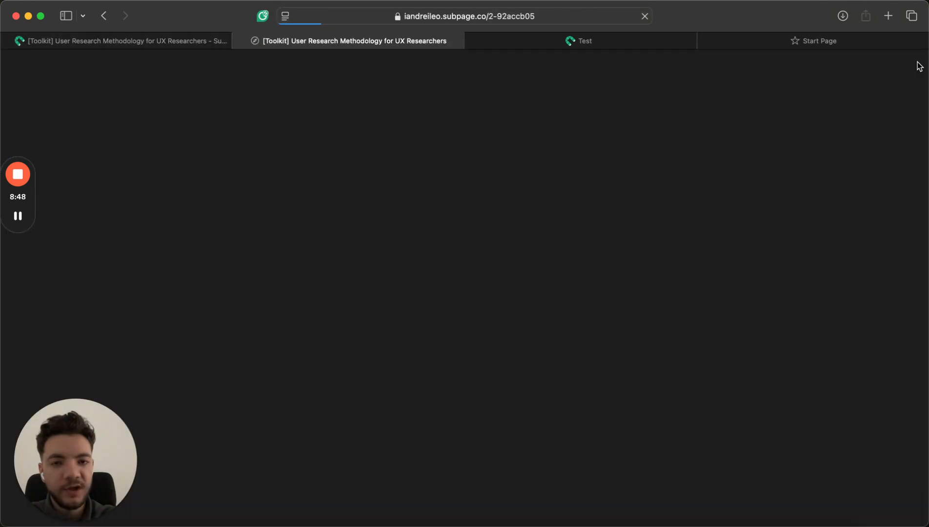
{"action": "scroll", "coordinate": [361, 302], "scroll_direction": "down", "scroll_amount": 3}
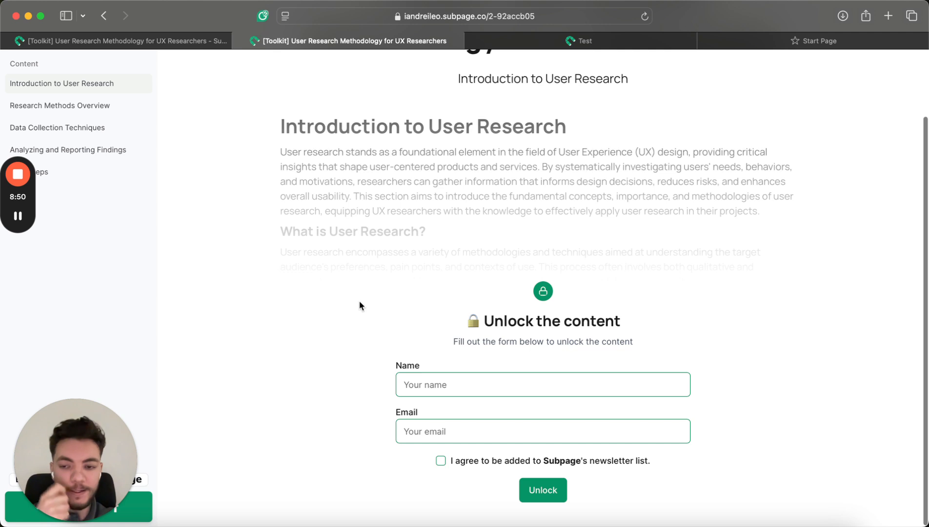
{"action": "scroll", "coordinate": [360, 305], "scroll_direction": "up", "scroll_amount": 3}
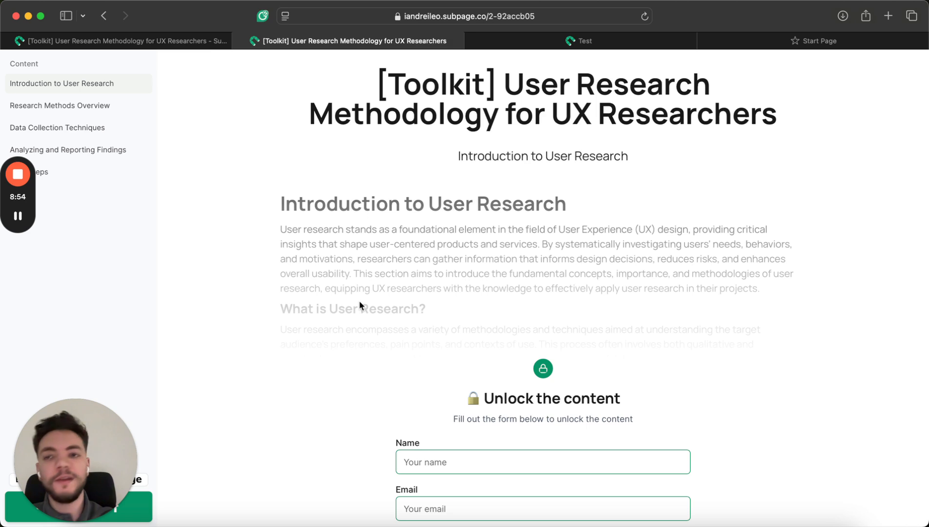
{"action": "left_click", "coordinate": [195, 39]}
{"action": "left_click", "coordinate": [68, 66]}
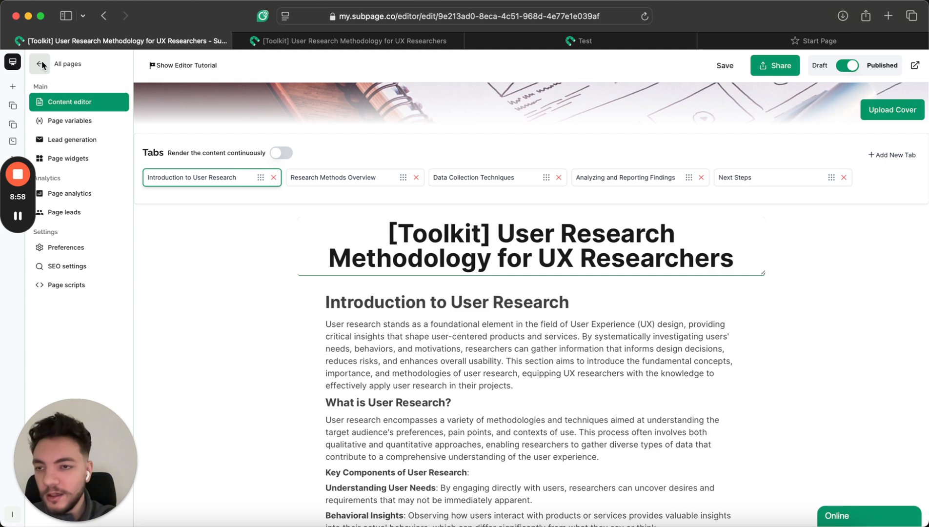
Open Organization settings and the custom domain page, selecting the my.subpage.co address.
{"action": "left_click", "coordinate": [57, 336]}
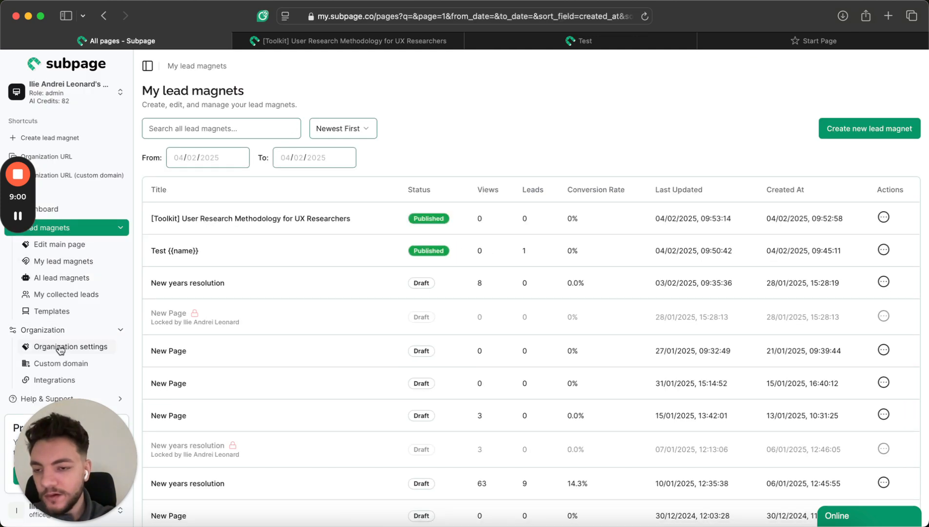
{"action": "left_click", "coordinate": [61, 348]}
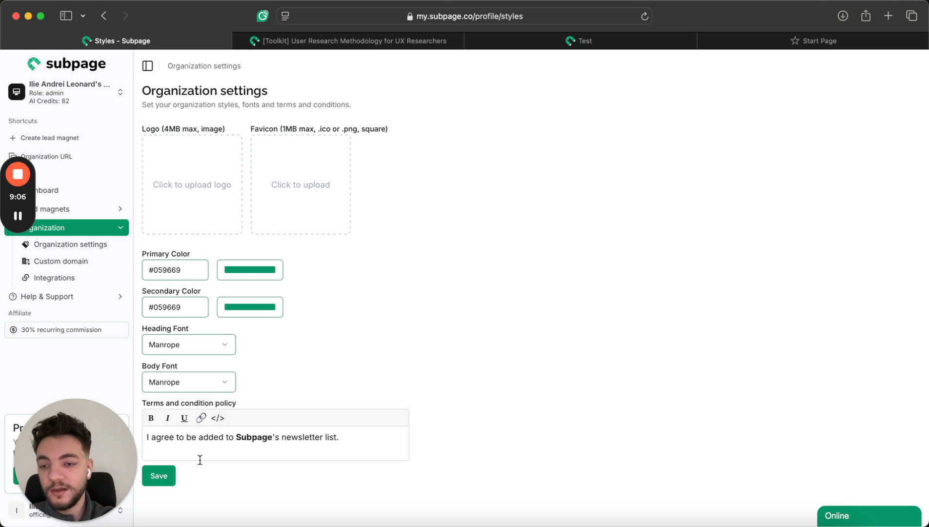
{"action": "left_click", "coordinate": [98, 262]}
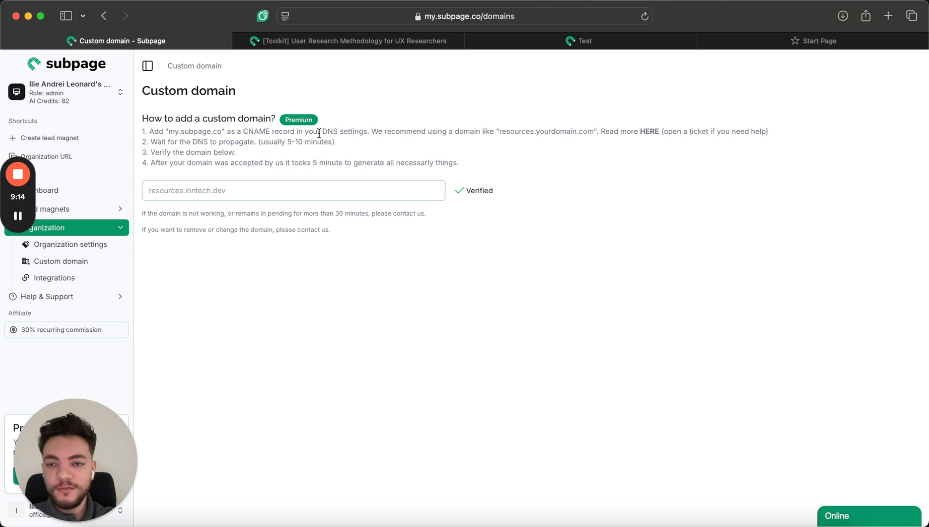
{"action": "left_click_drag", "start_coordinate": [223, 131], "coordinate": [169, 130]}
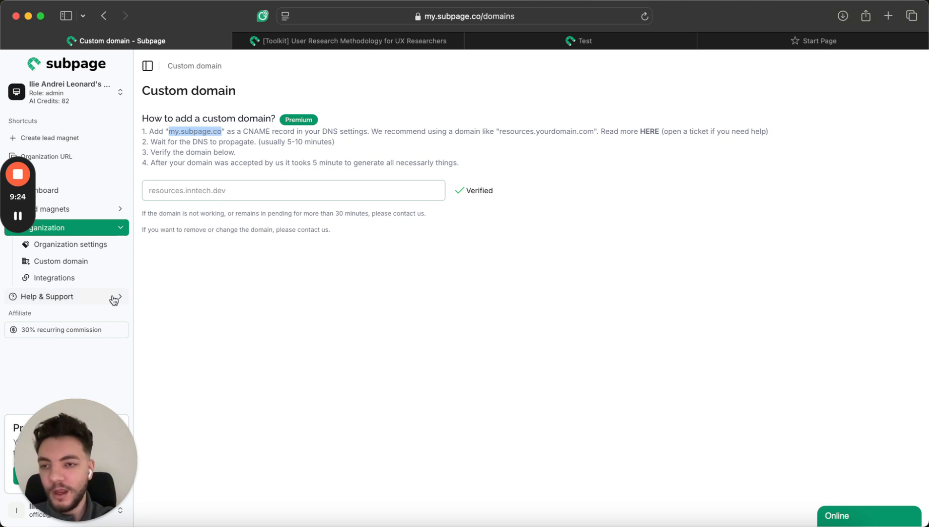
Glance at the organization switcher, then open the subscription and plan settings.
{"action": "left_click", "coordinate": [97, 298]}
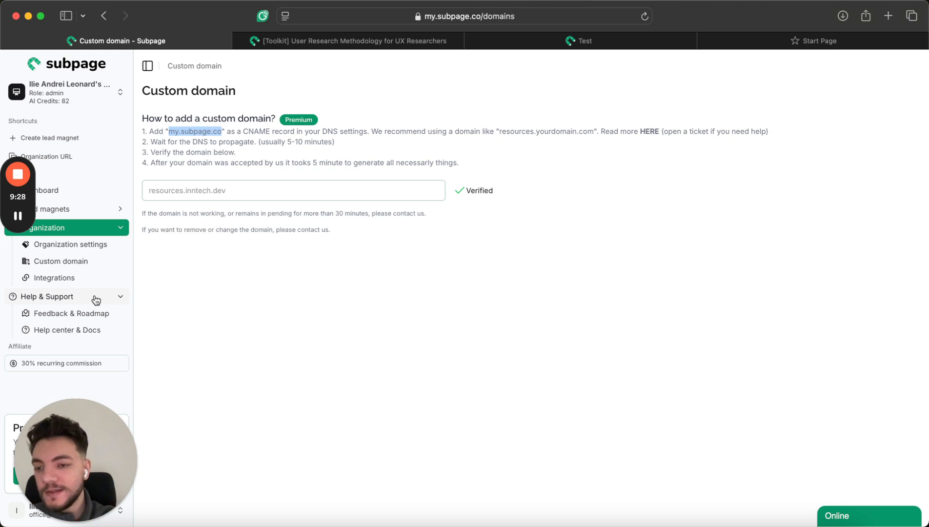
{"action": "left_click", "coordinate": [97, 299]}
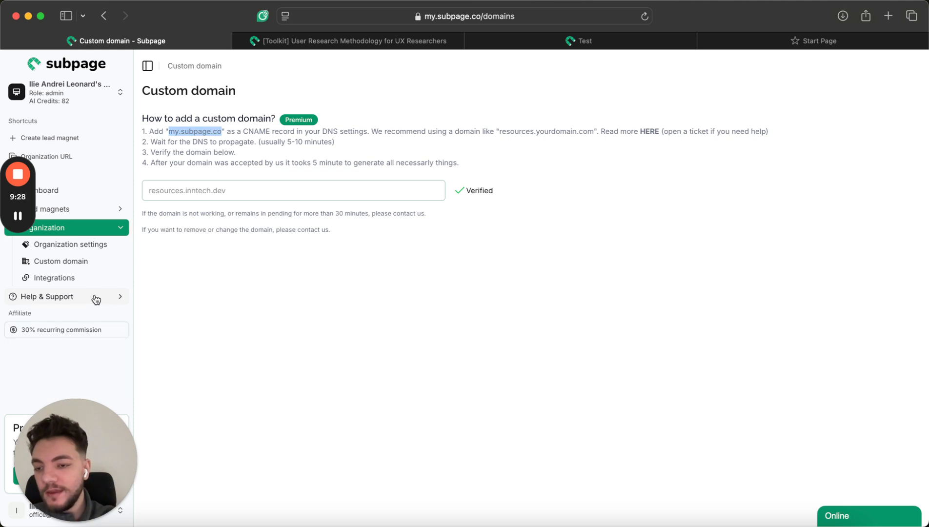
{"action": "left_click", "coordinate": [96, 88]}
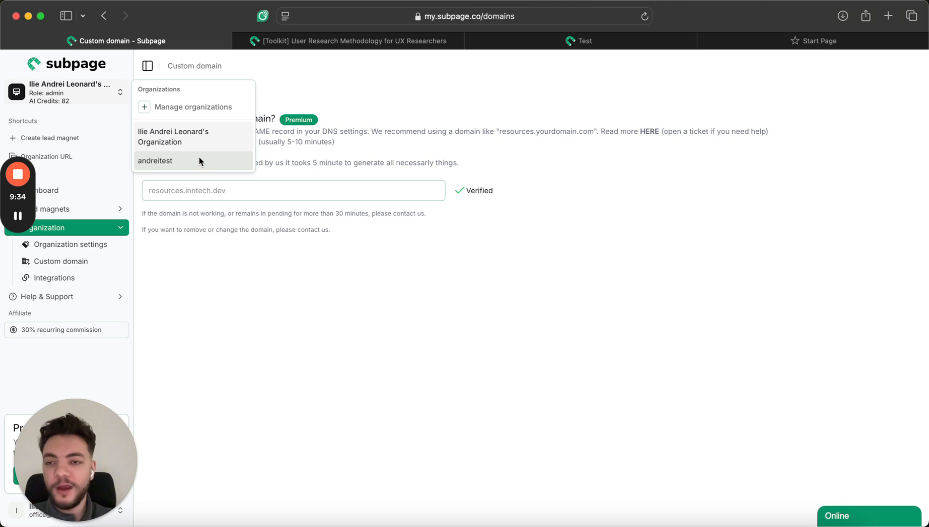
{"action": "left_click", "coordinate": [194, 297]}
{"action": "left_click_drag", "start_coordinate": [50, 459], "coordinate": [71, 454]}
{"action": "left_click", "coordinate": [19, 478]}
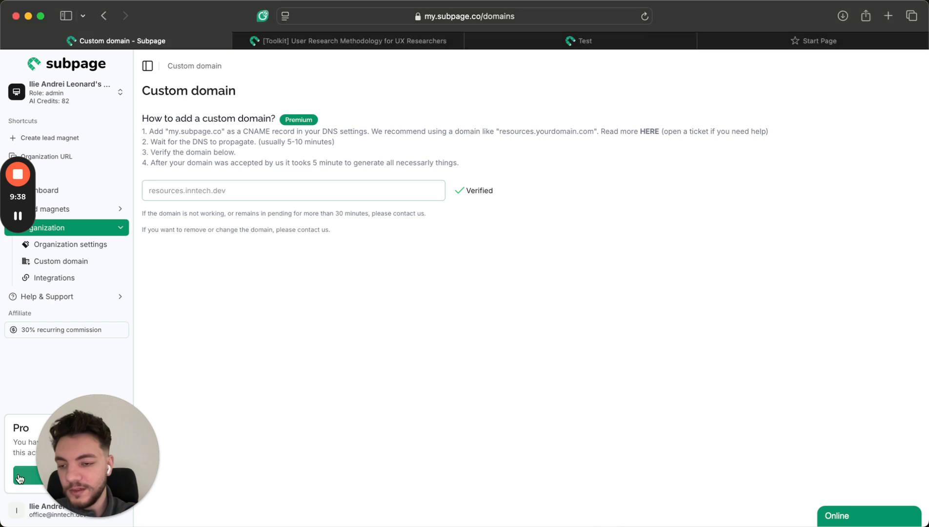
{"action": "scroll", "coordinate": [451, 319], "scroll_direction": "down", "scroll_amount": 2}
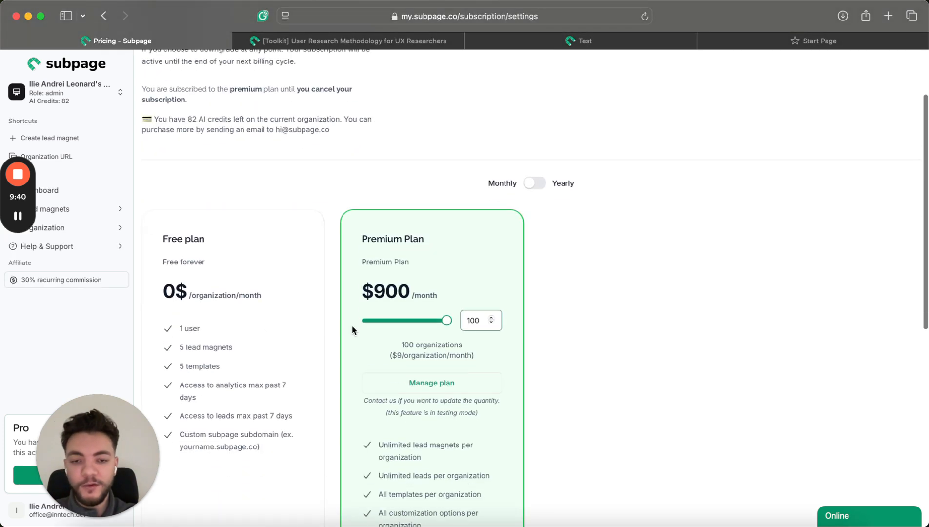
Create a new organization with a test name and slug test-org-1 under Manage organizations.
{"action": "scroll", "coordinate": [459, 305], "scroll_direction": "up", "scroll_amount": 1}
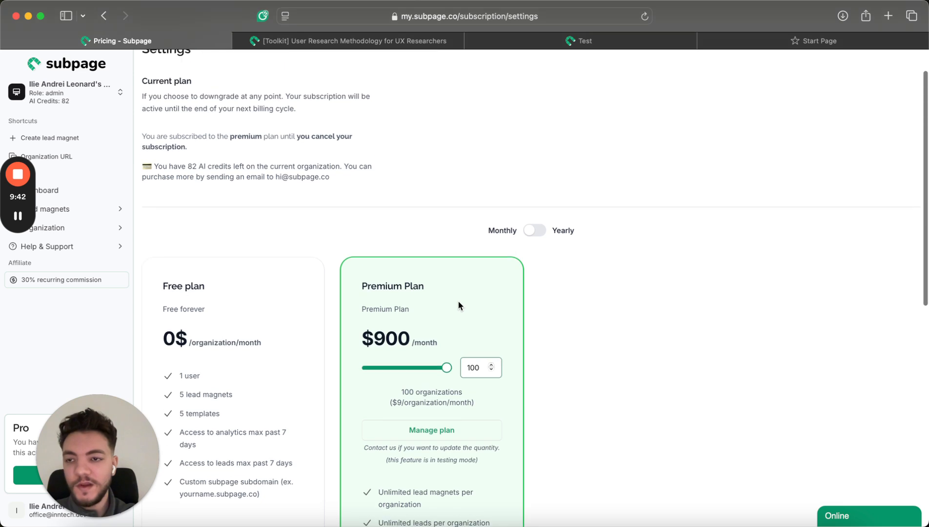
{"action": "left_click", "coordinate": [94, 94]}
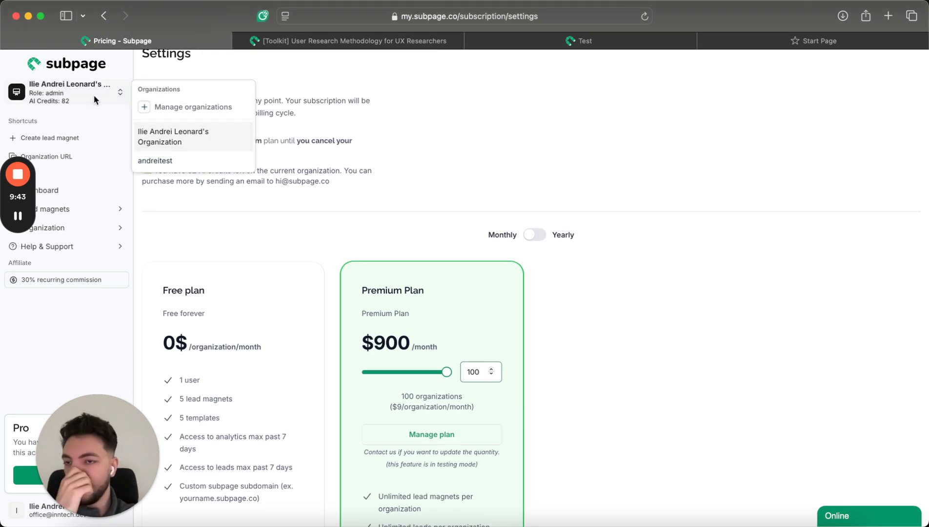
{"action": "left_click", "coordinate": [213, 110]}
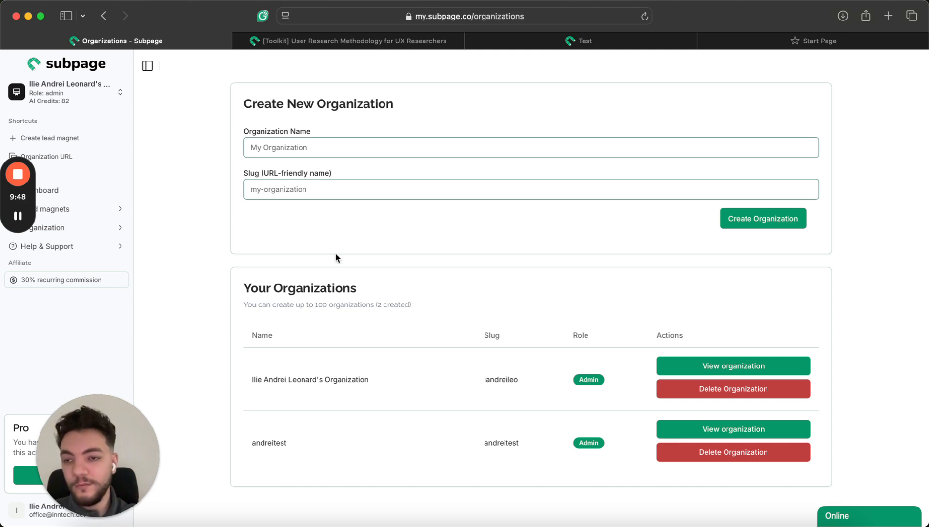
{"action": "left_click", "coordinate": [309, 153]}
{"action": "type", "text": "Andrei a"}
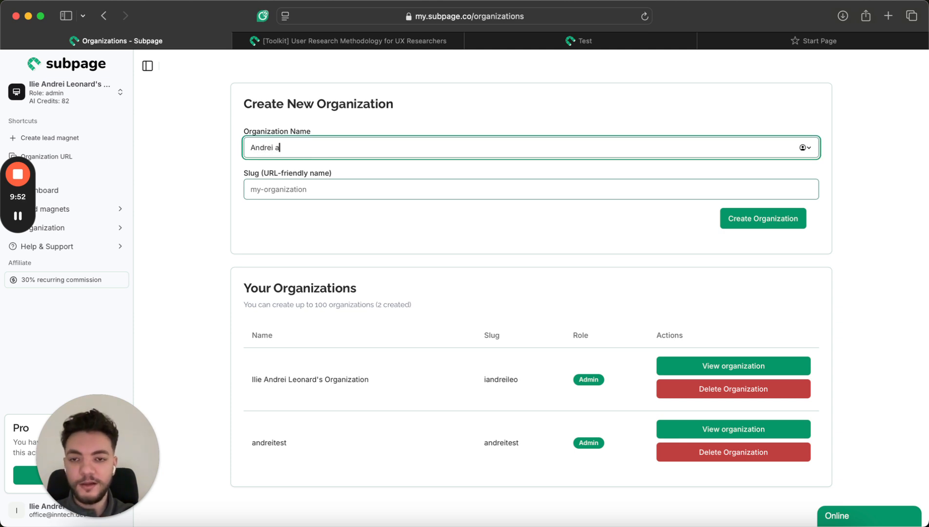
{"action": "type", "text": "est"}
{"action": "key", "text": "Tab"}
{"action": "type", "text": "test"}
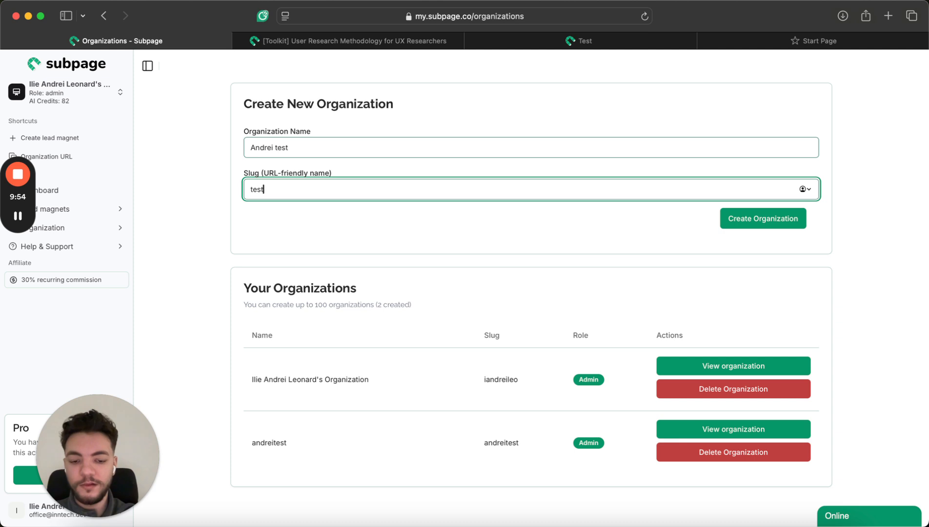
{"action": "type", "text": "-org-1"}
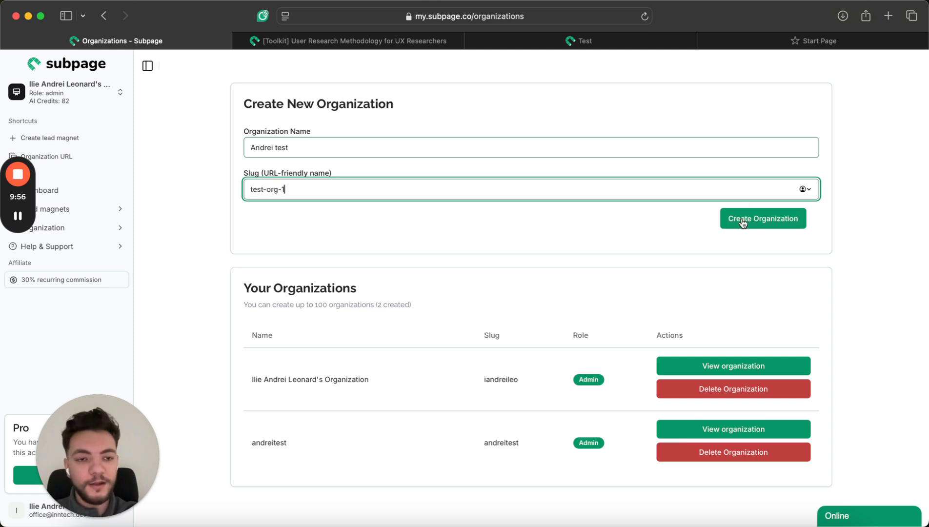
{"action": "left_click", "coordinate": [741, 225]}
Switch to the new test organization and view its empty collected leads page.
{"action": "left_click", "coordinate": [78, 88]}
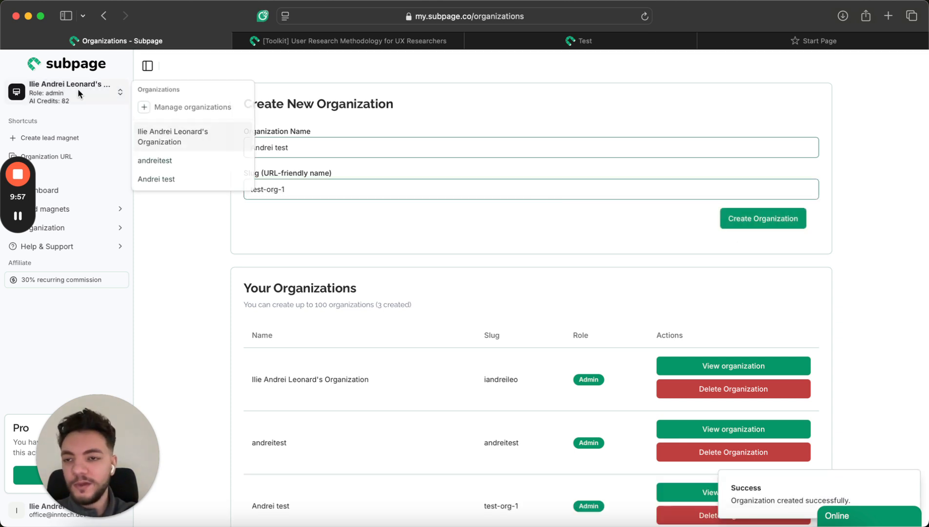
{"action": "left_click", "coordinate": [197, 177]}
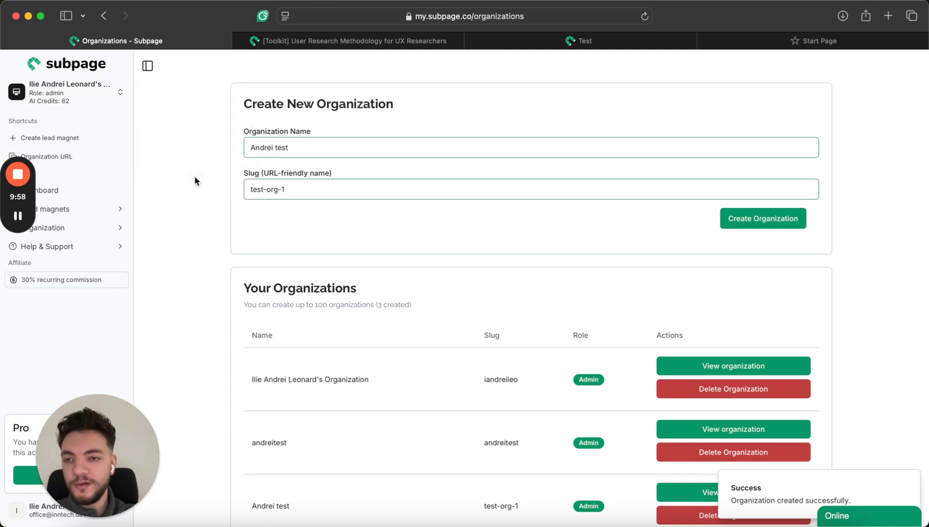
{"action": "left_click", "coordinate": [68, 209]}
{"action": "left_click", "coordinate": [66, 275]}
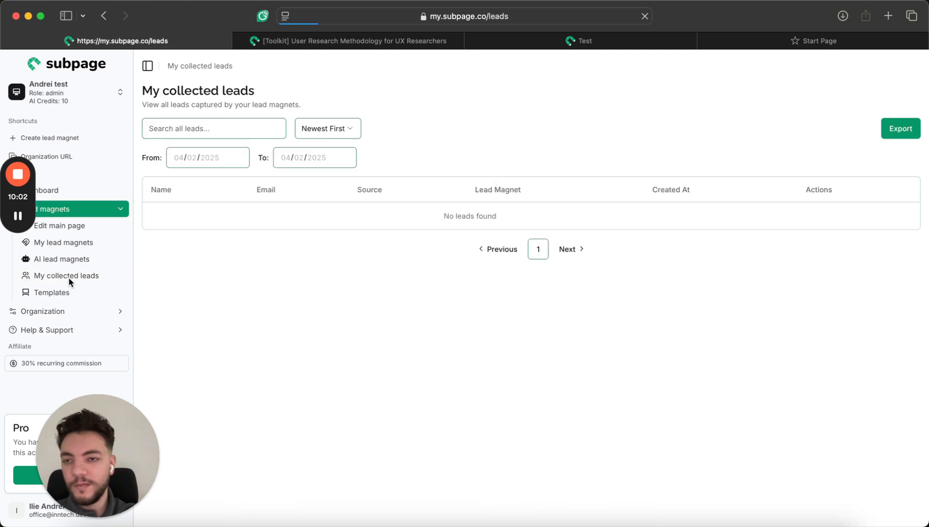
Switch through the older test organization back to the main one and open its Dashboard.
{"action": "left_click", "coordinate": [100, 93]}
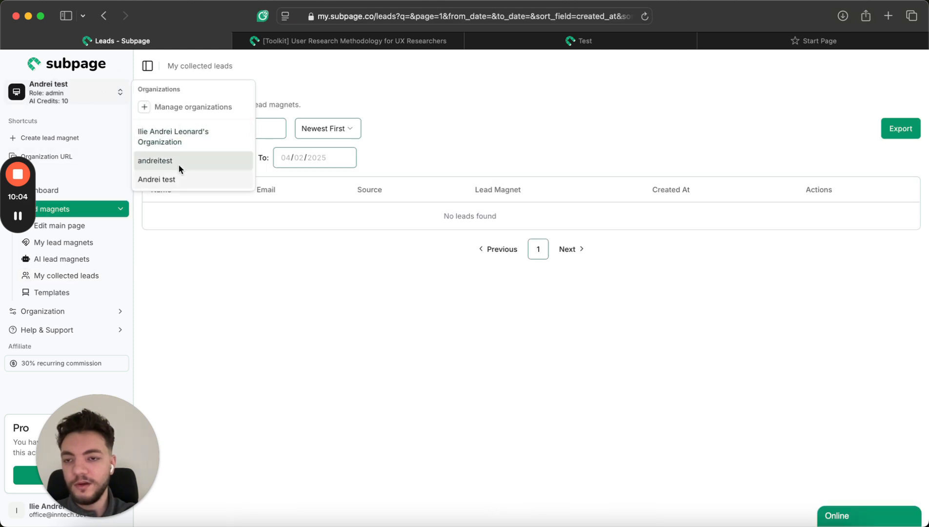
{"action": "left_click", "coordinate": [176, 162]}
{"action": "left_click", "coordinate": [90, 91]}
{"action": "left_click", "coordinate": [213, 144]}
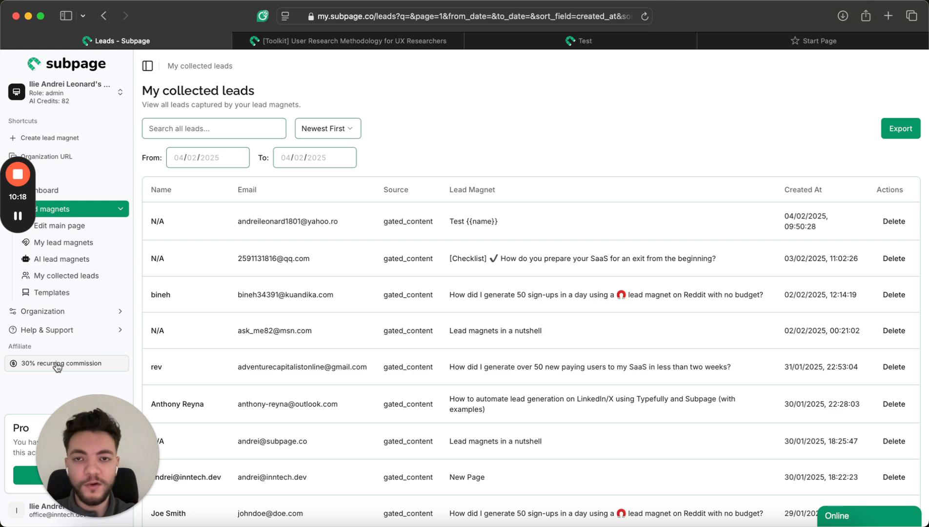
{"action": "scroll", "coordinate": [132, 332], "scroll_direction": "down", "scroll_amount": 3}
{"action": "scroll", "coordinate": [132, 333], "scroll_direction": "up", "scroll_amount": 3}
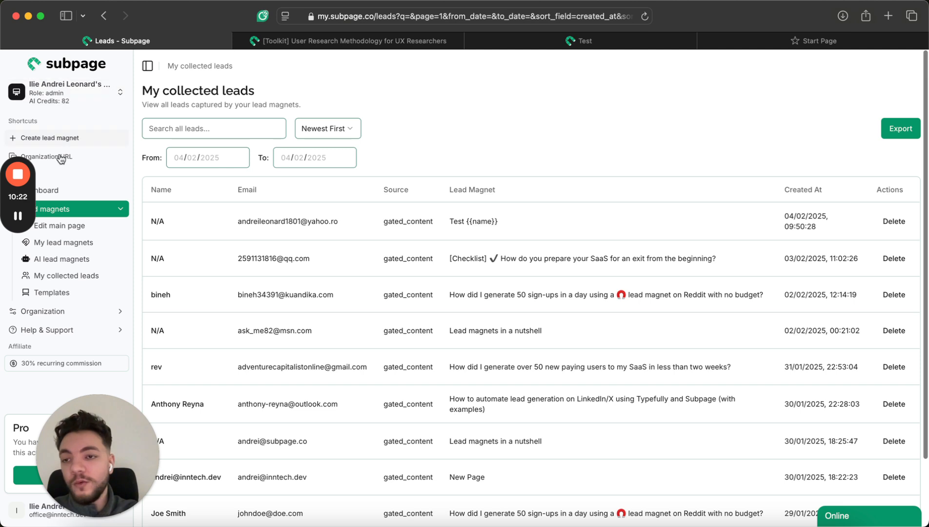
{"action": "left_click", "coordinate": [77, 189]}
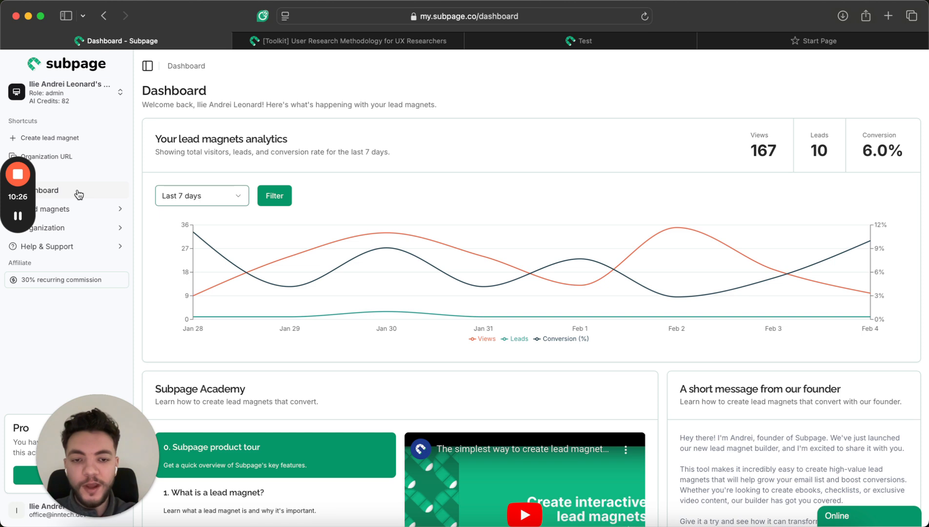
{"action": "left_click", "coordinate": [73, 247]}
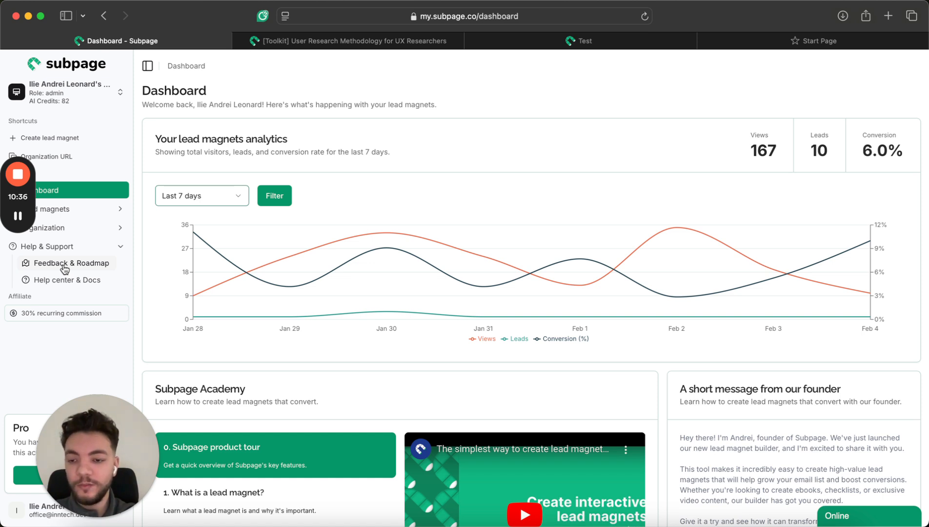
{"action": "left_click", "coordinate": [88, 208]}
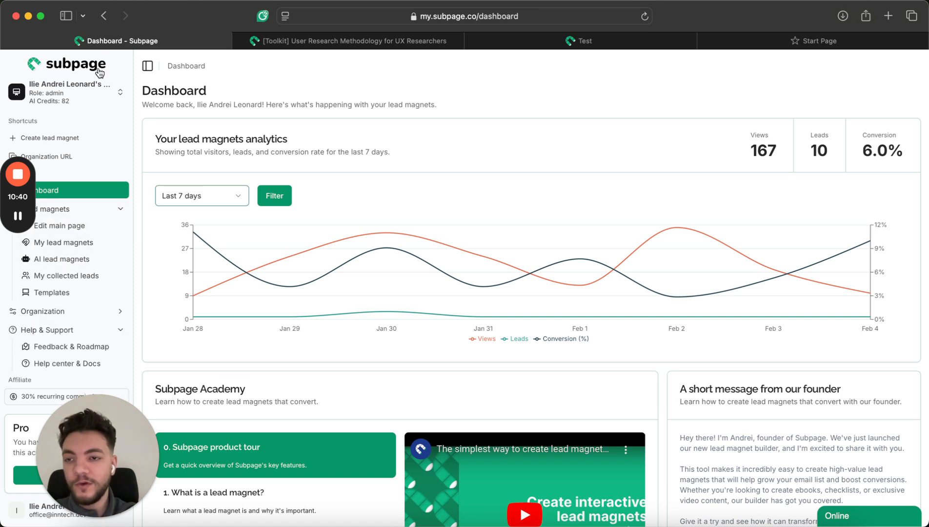